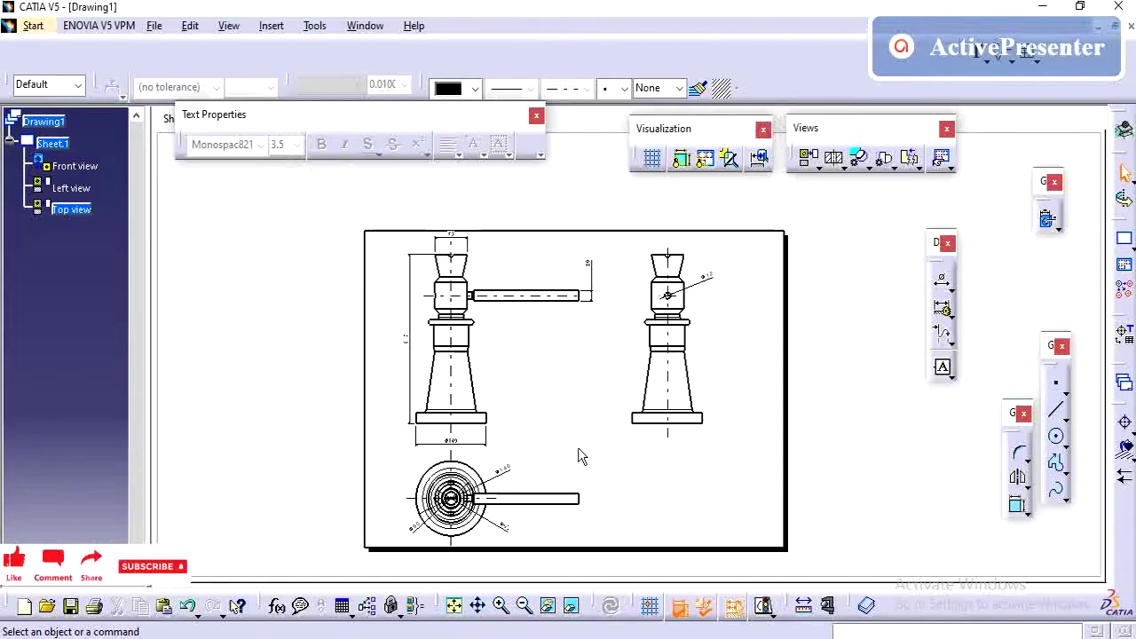
# Pan and zoom around the three-view drawing to survey its dimensions.
pyautogui.moveTo(568, 451)
pyautogui.mouseDown(button='middle')
pyautogui.moveTo(568, 477)
pyautogui.moveTo(571, 431)
pyautogui.mouseUp(button='middle')
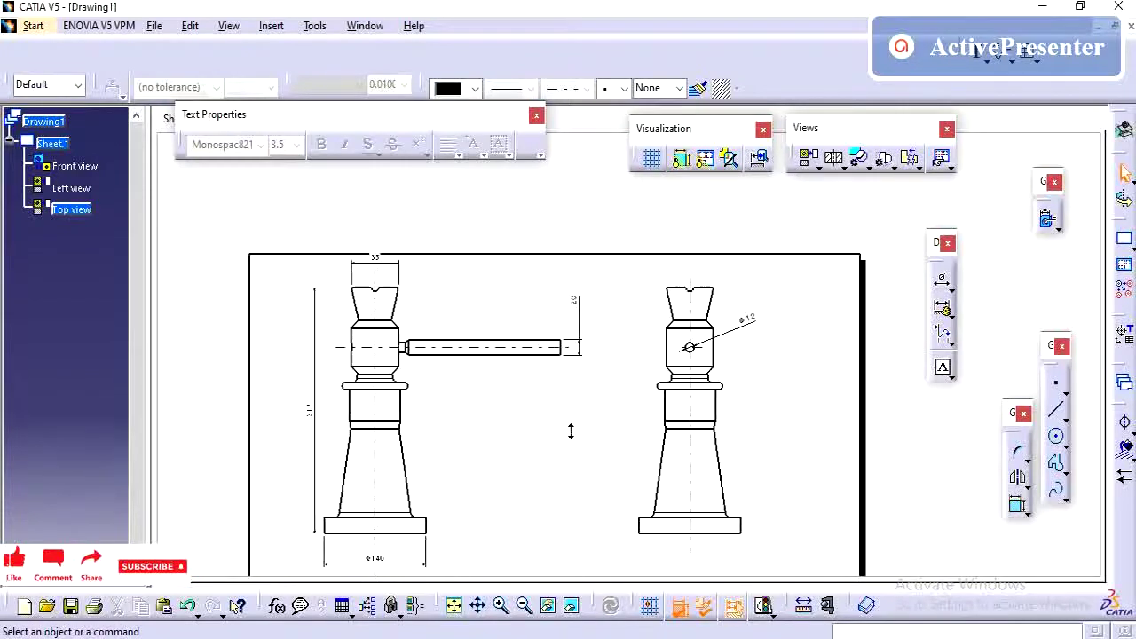
pyautogui.click(579, 306)
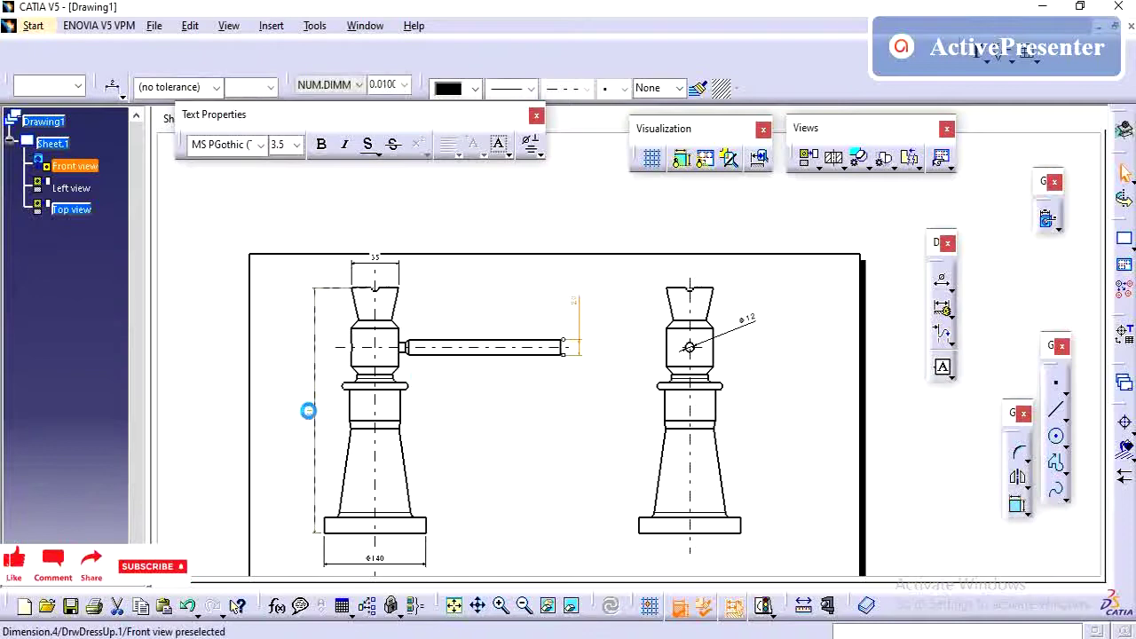
pyautogui.moveTo(583, 411); pyautogui.dragTo(582, 427, button='middle')
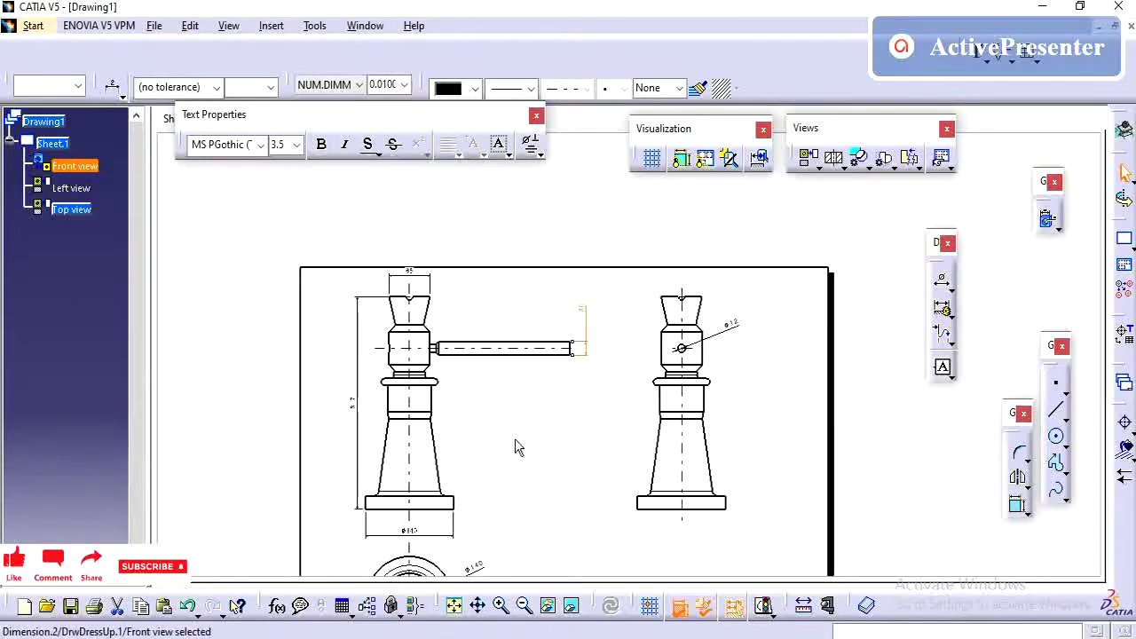
pyautogui.moveTo(528, 452)
pyautogui.mouseDown(button='middle')
pyautogui.moveTo(540, 383)
pyautogui.moveTo(562, 416)
pyautogui.moveTo(538, 477)
pyautogui.moveTo(533, 398)
pyautogui.mouseUp(button='middle')
pyautogui.click(474, 269)
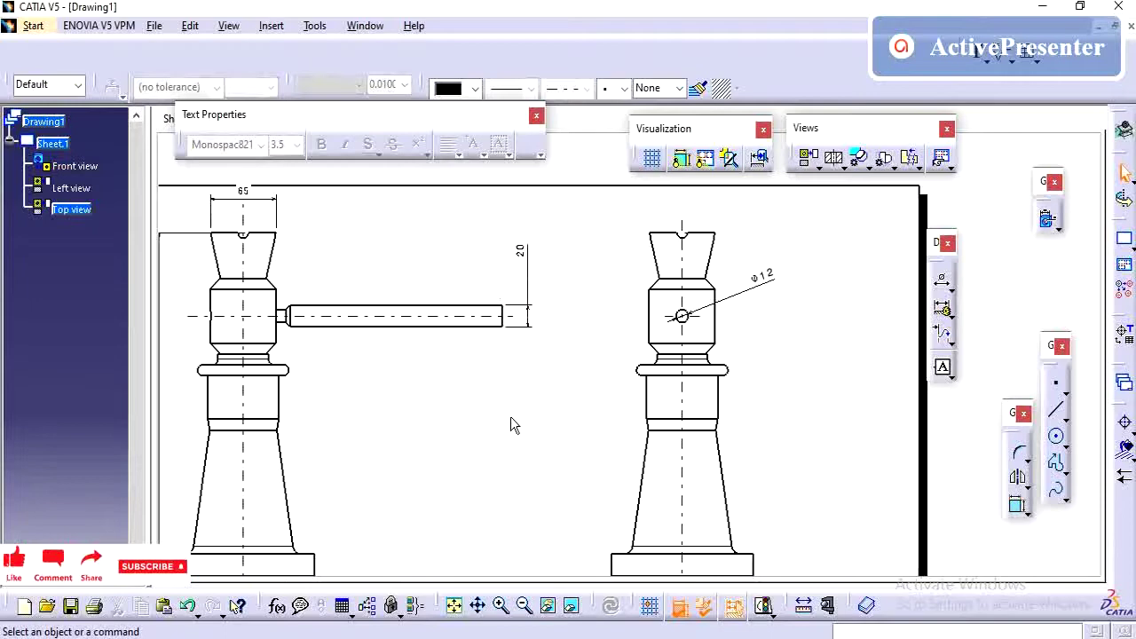
pyautogui.moveTo(511, 419); pyautogui.dragTo(516, 482, button='middle')
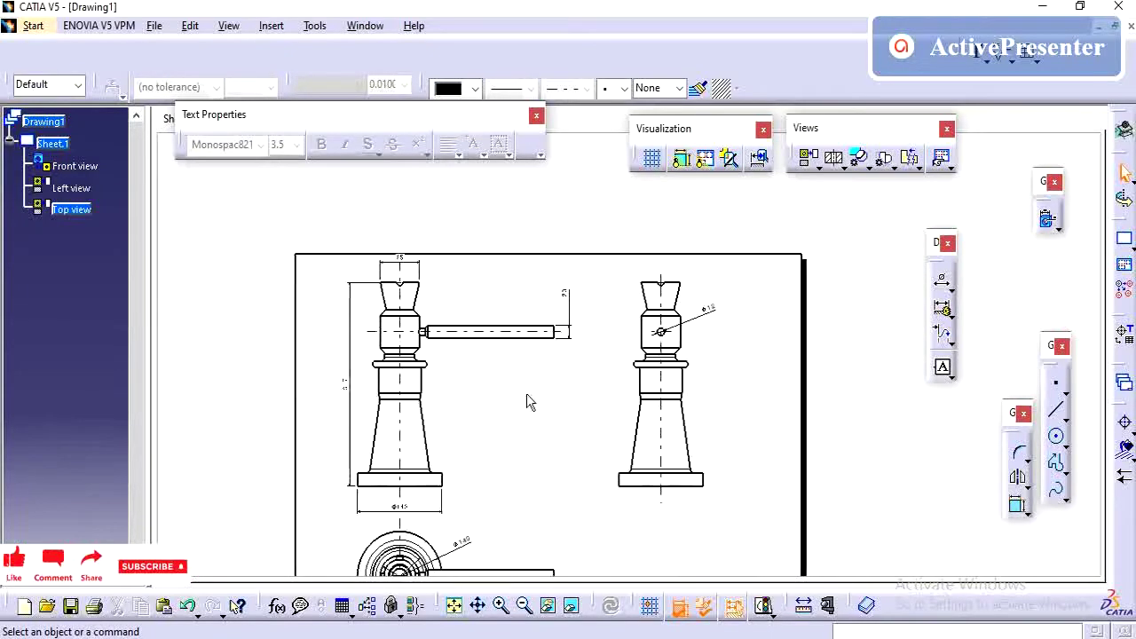
pyautogui.moveTo(530, 402)
pyautogui.mouseDown(button='middle')
pyautogui.moveTo(541, 340)
pyautogui.moveTo(553, 357)
pyautogui.moveTo(545, 374)
pyautogui.mouseUp(button='middle')
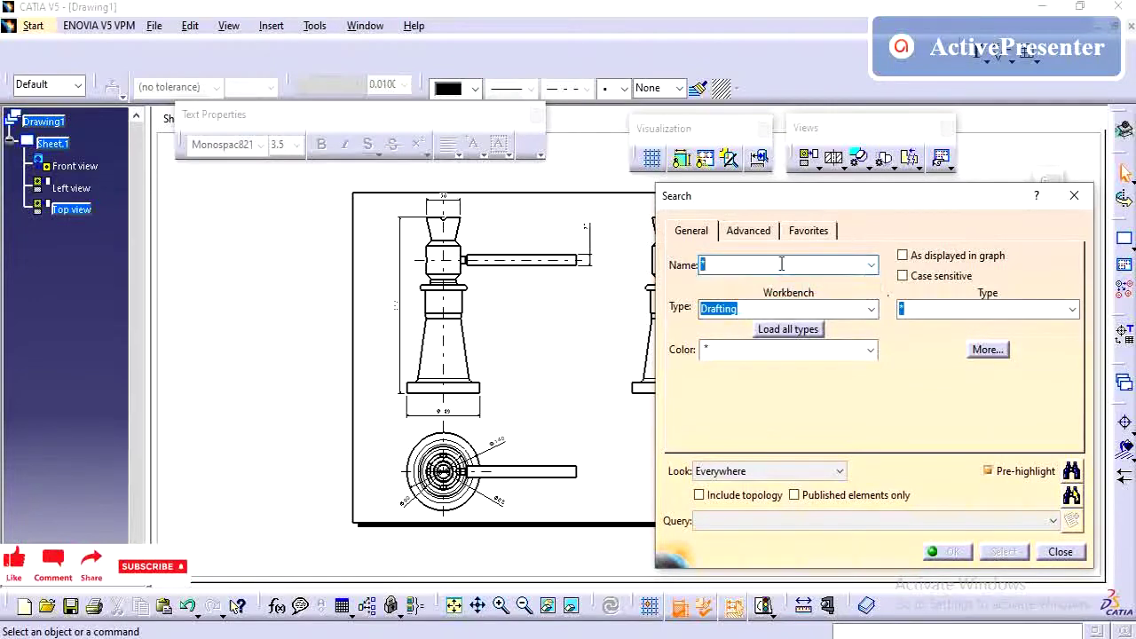
pyautogui.click(872, 308)
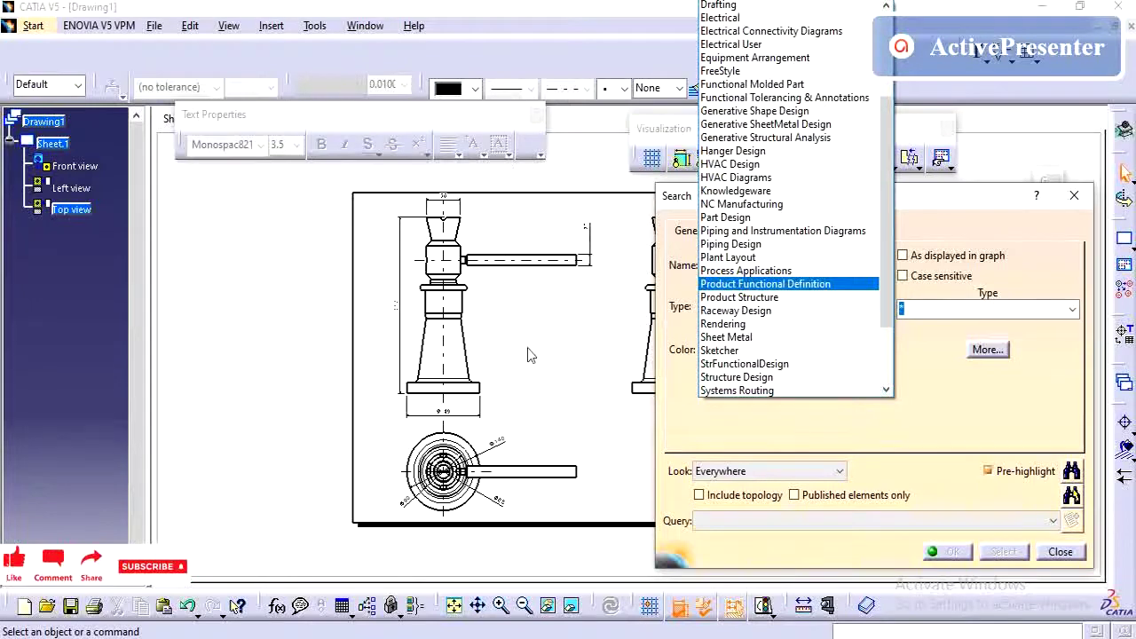
pyautogui.scroll(4, 773, 266)
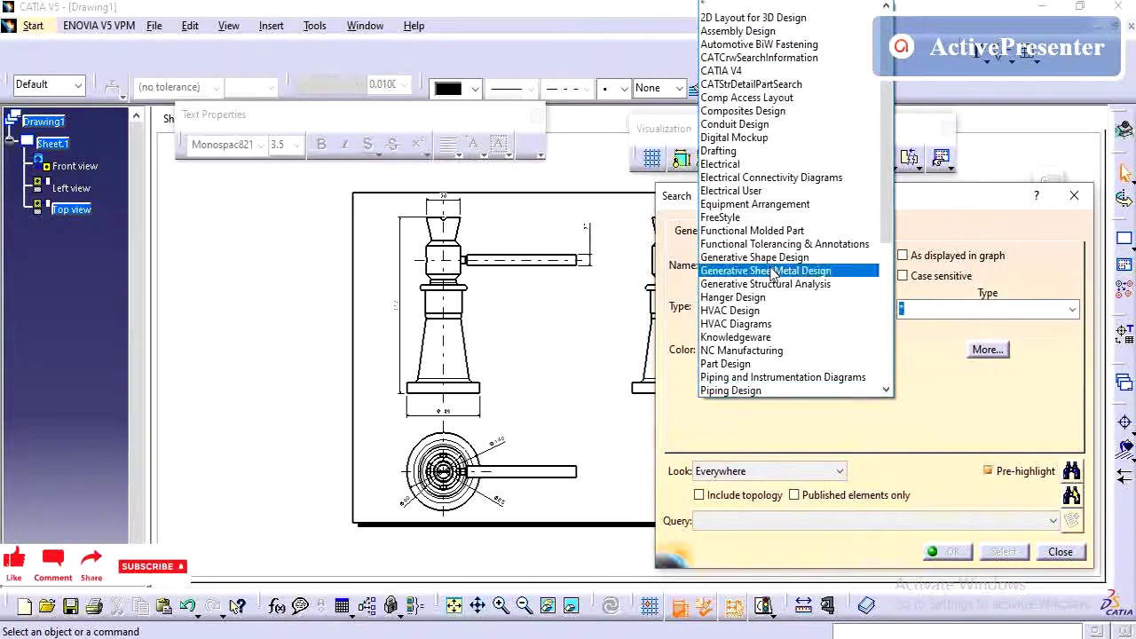
pyautogui.click(742, 152)
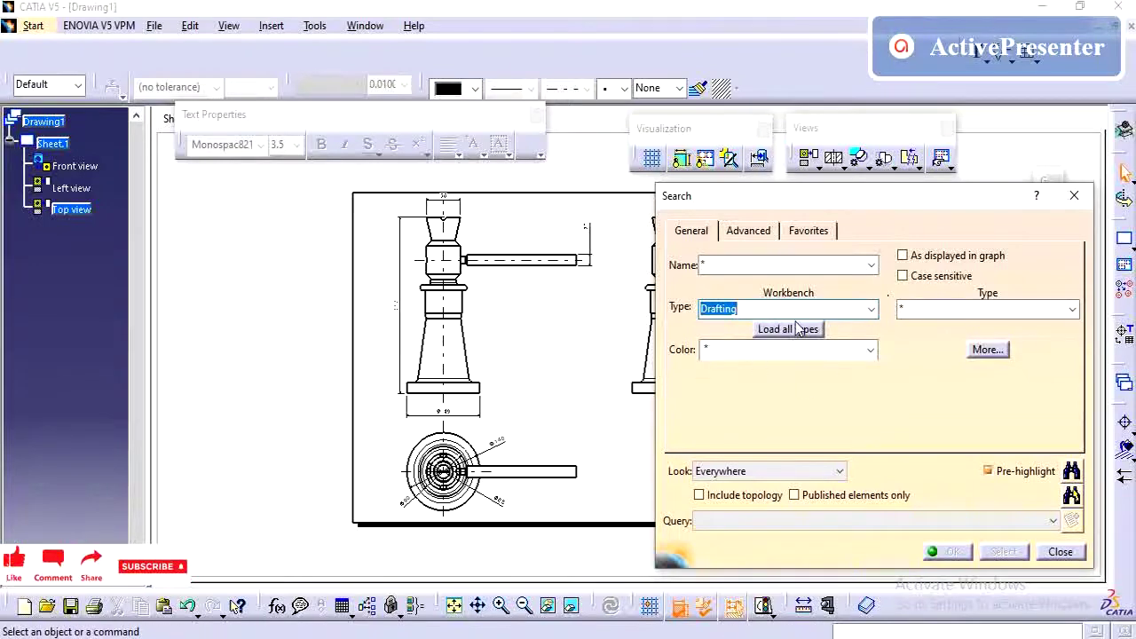
pyautogui.click(870, 349)
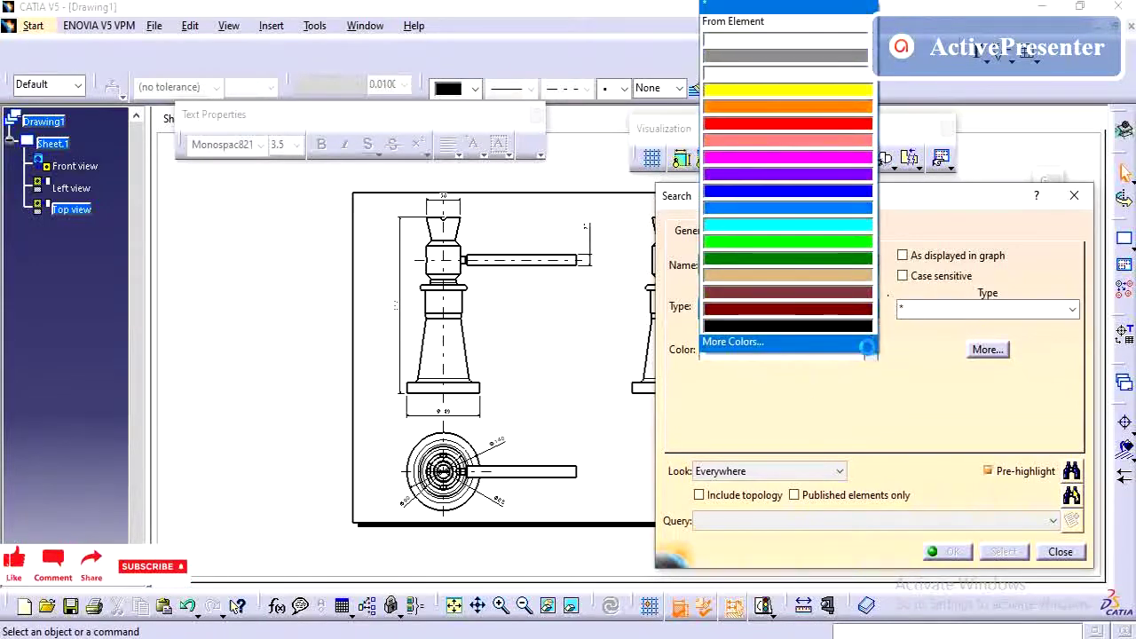
pyautogui.click(838, 410)
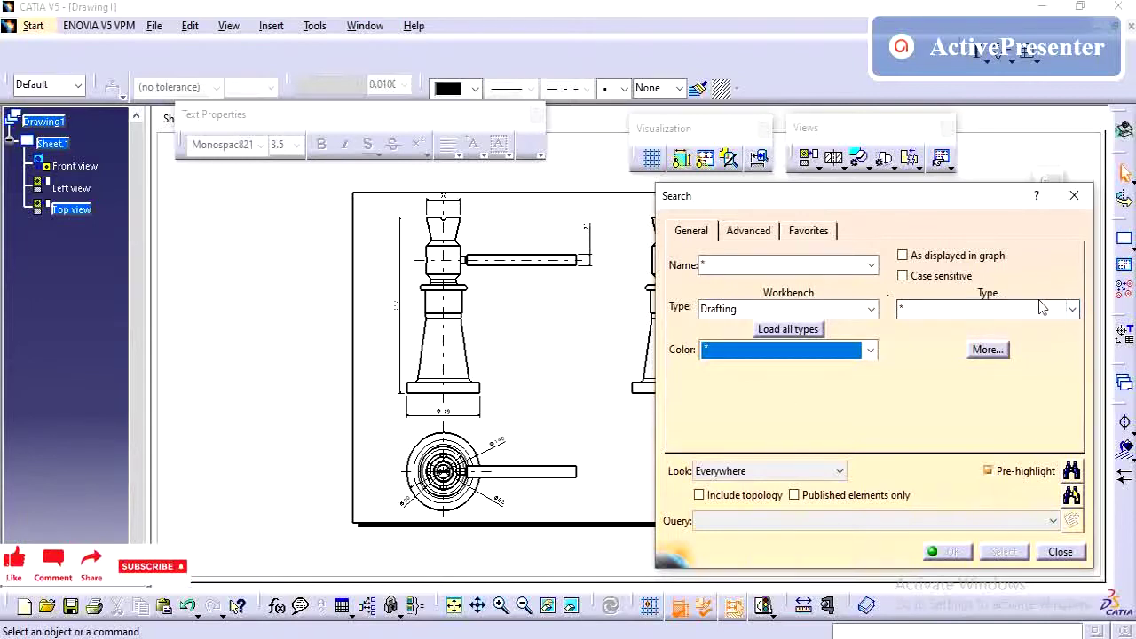
# Set the Search dialog's element type to Dimension under the Drafting workbench.
pyautogui.click(1073, 313)
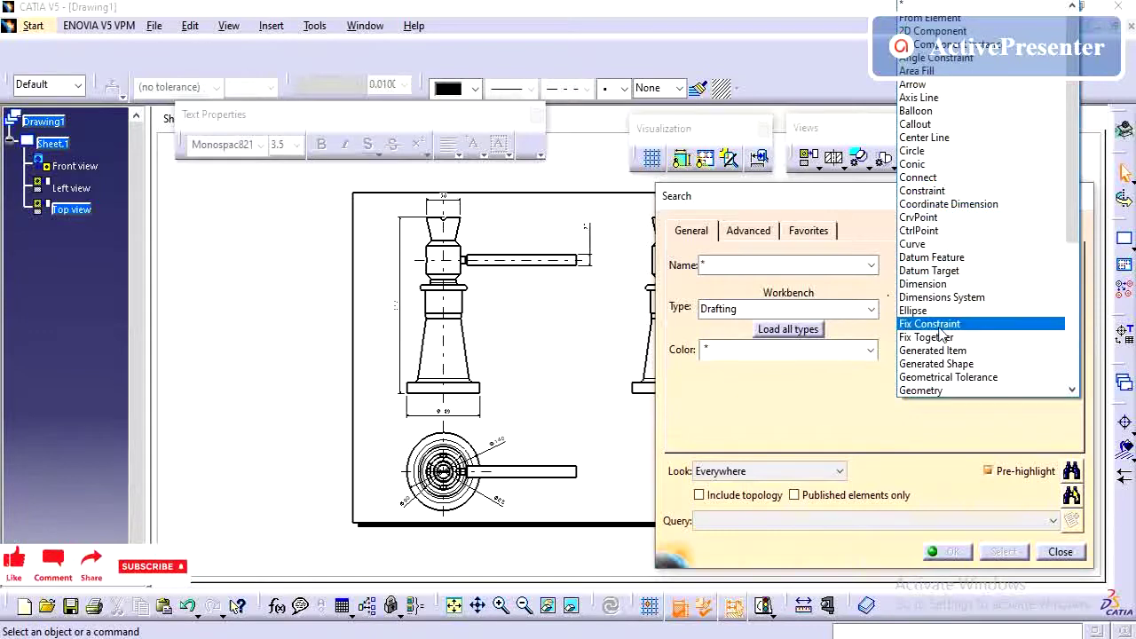
pyautogui.scroll(-6, 965, 257)
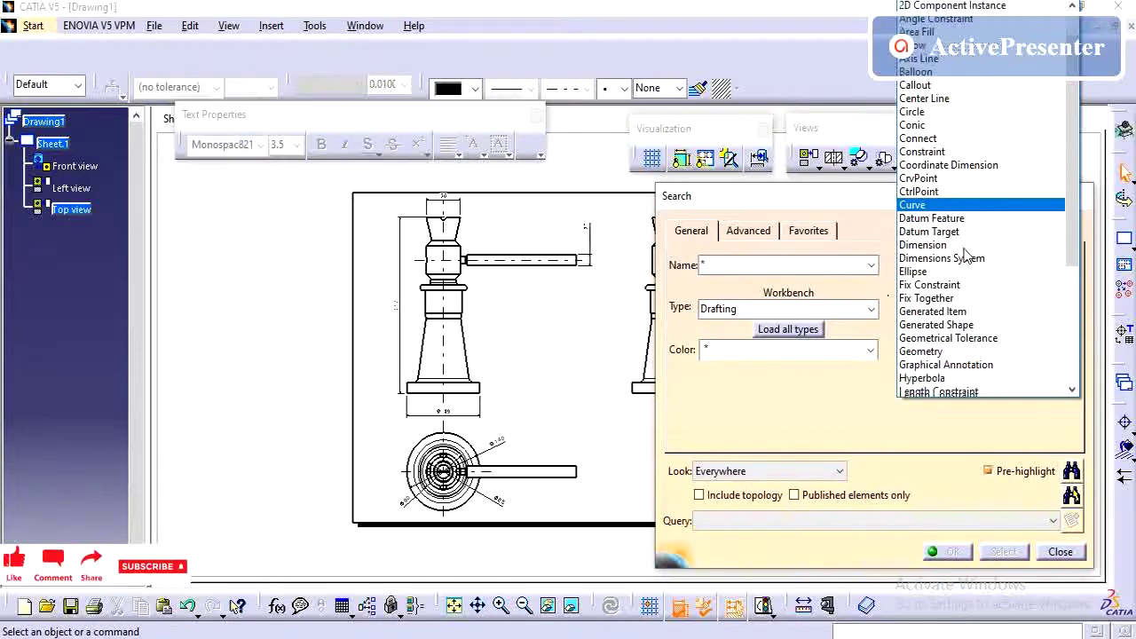
pyautogui.scroll(5, 958, 374)
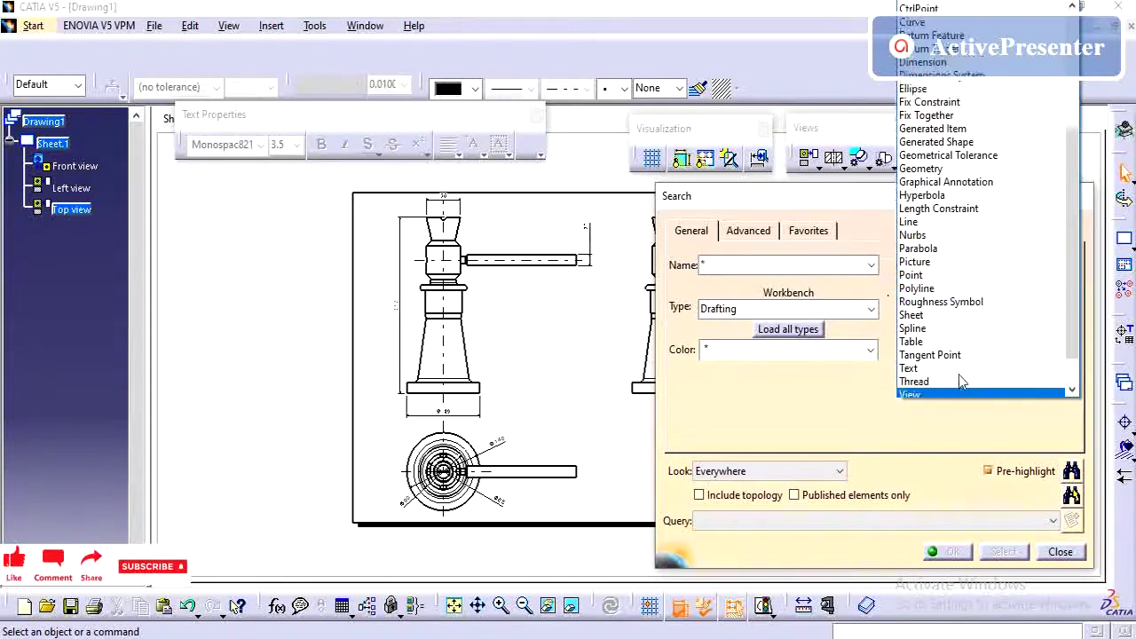
pyautogui.scroll(1, 961, 379)
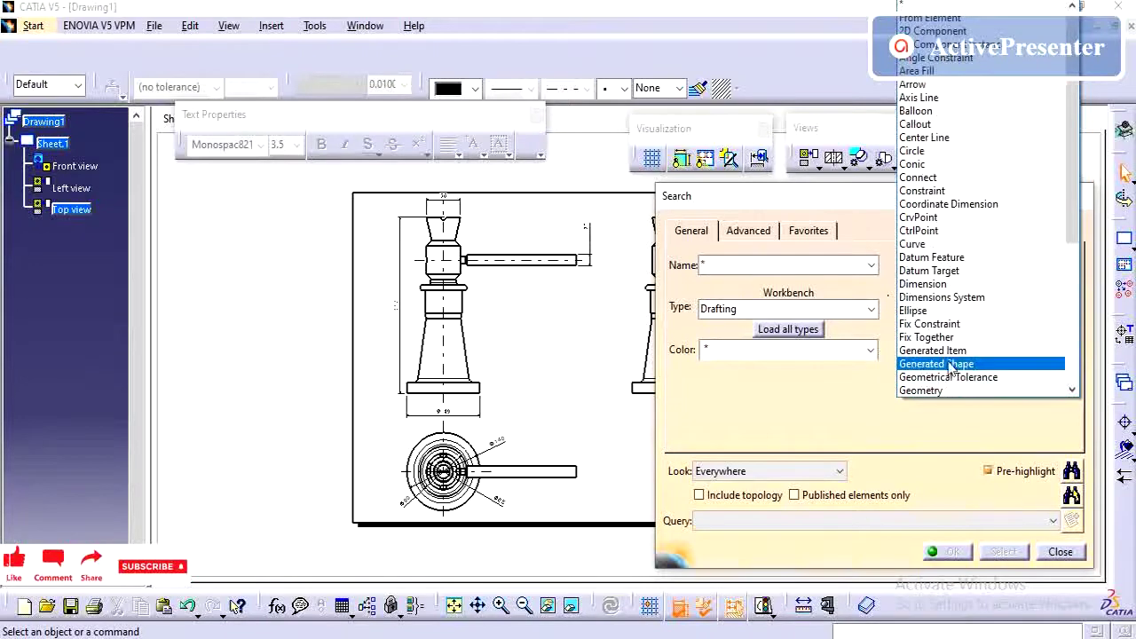
pyautogui.click(948, 284)
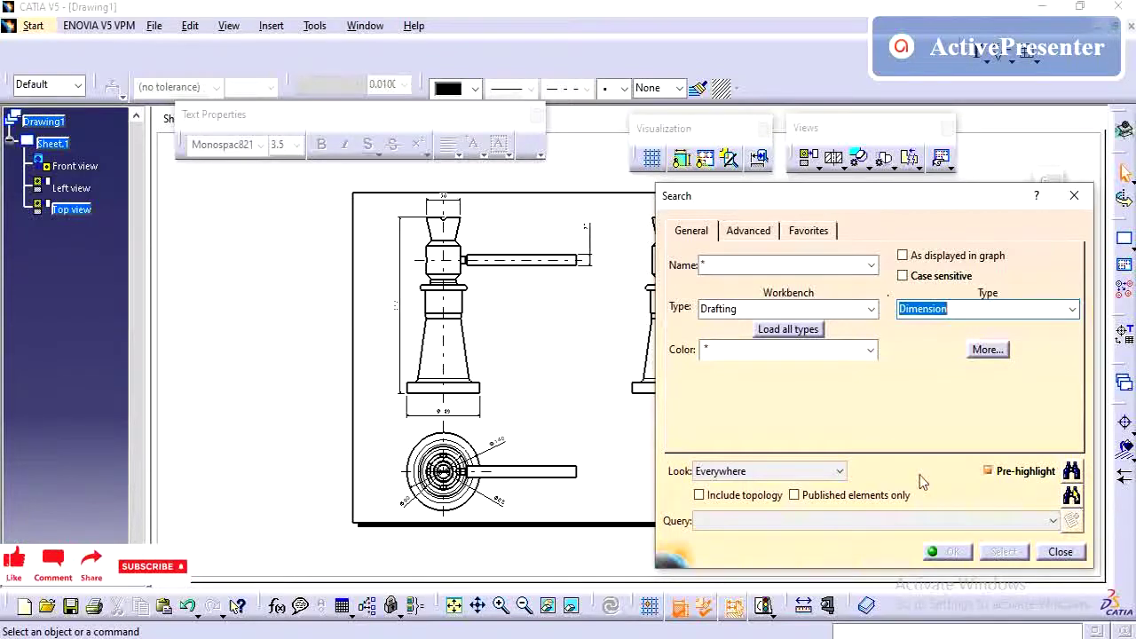
# Run Search and Select to gather all 8 dimensions in the drawing.
pyautogui.moveTo(563, 352)
pyautogui.mouseDown(button='middle')
pyautogui.moveTo(559, 335)
pyautogui.moveTo(563, 358)
pyautogui.moveTo(501, 346)
pyautogui.mouseUp(button='middle')
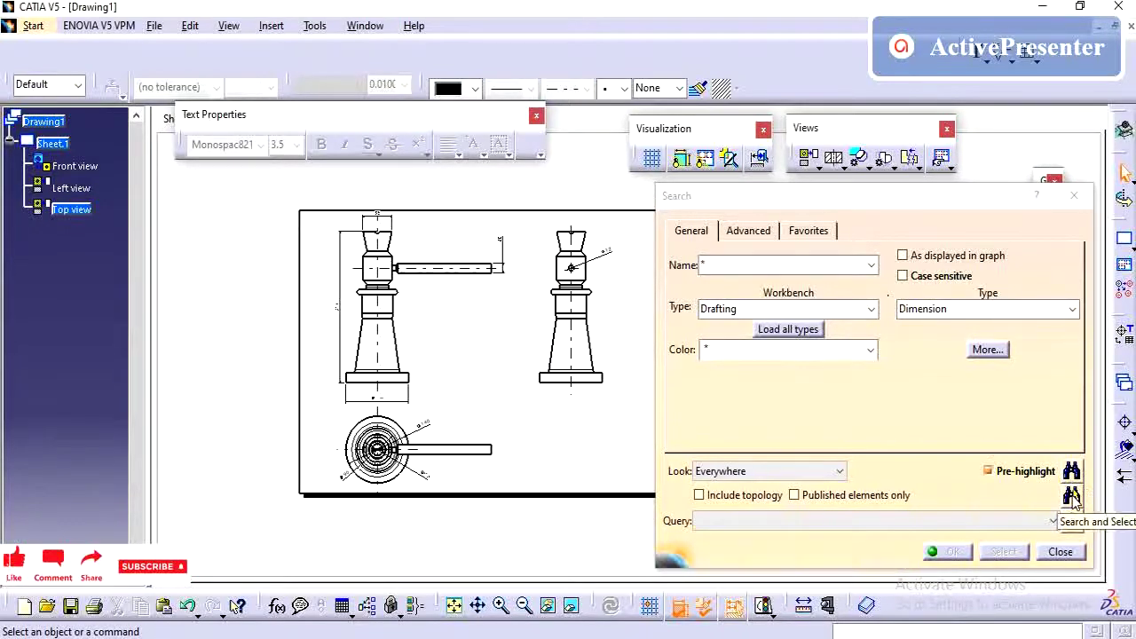
pyautogui.click(1072, 497)
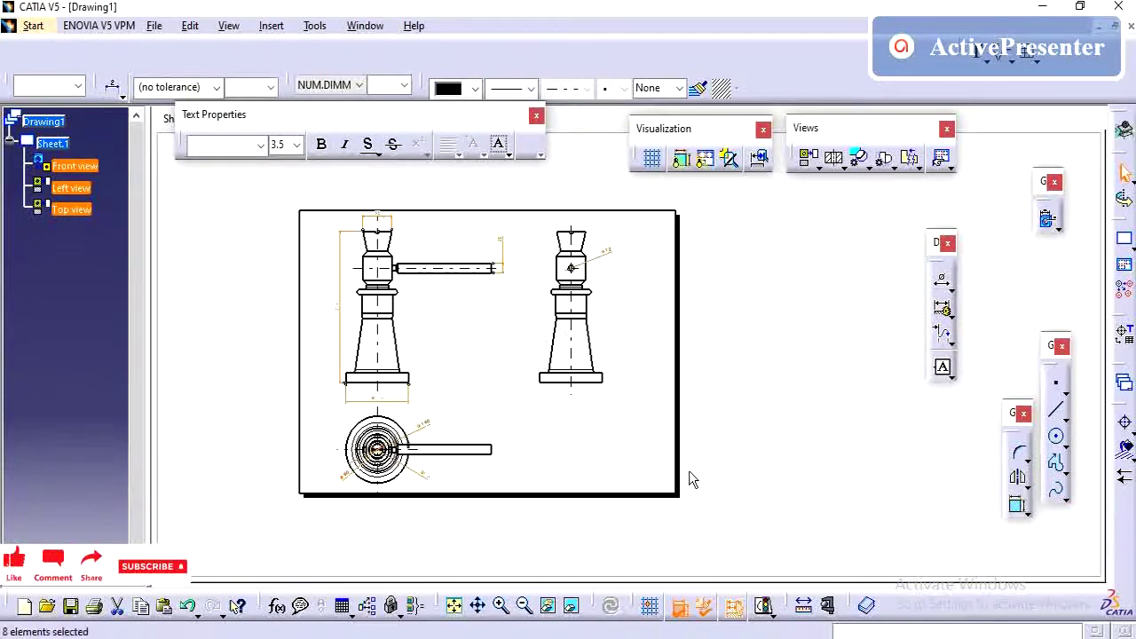
pyautogui.moveTo(469, 438)
pyautogui.mouseDown(button='middle')
pyautogui.moveTo(603, 473)
pyautogui.moveTo(602, 440)
pyautogui.moveTo(658, 352)
pyautogui.mouseUp(button='middle')
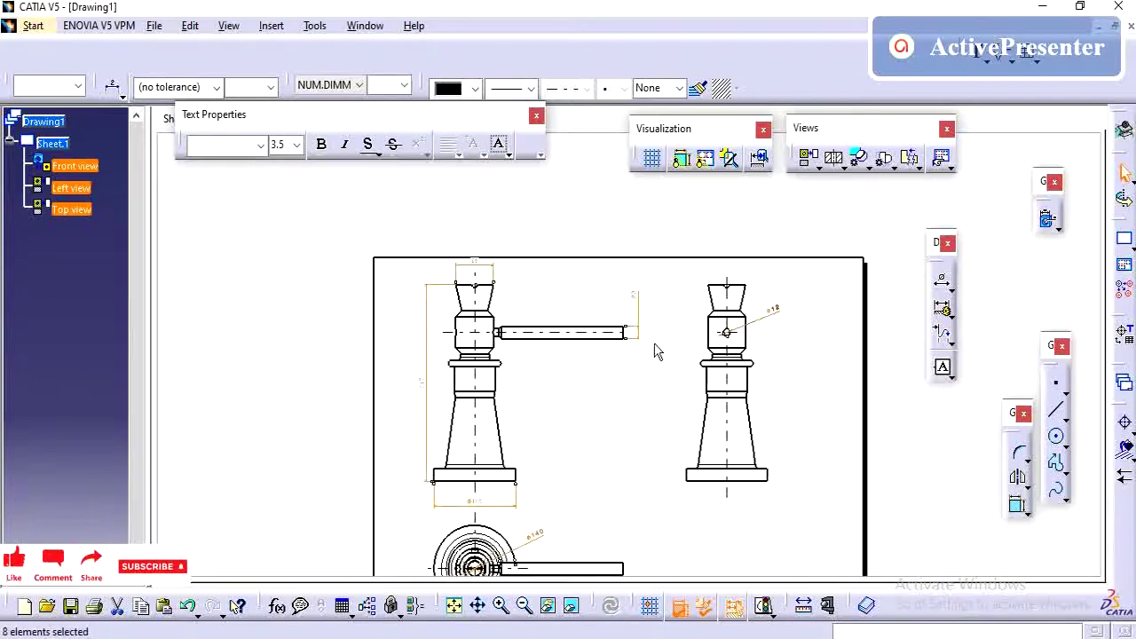
pyautogui.moveTo(621, 397); pyautogui.dragTo(613, 444, button='middle')
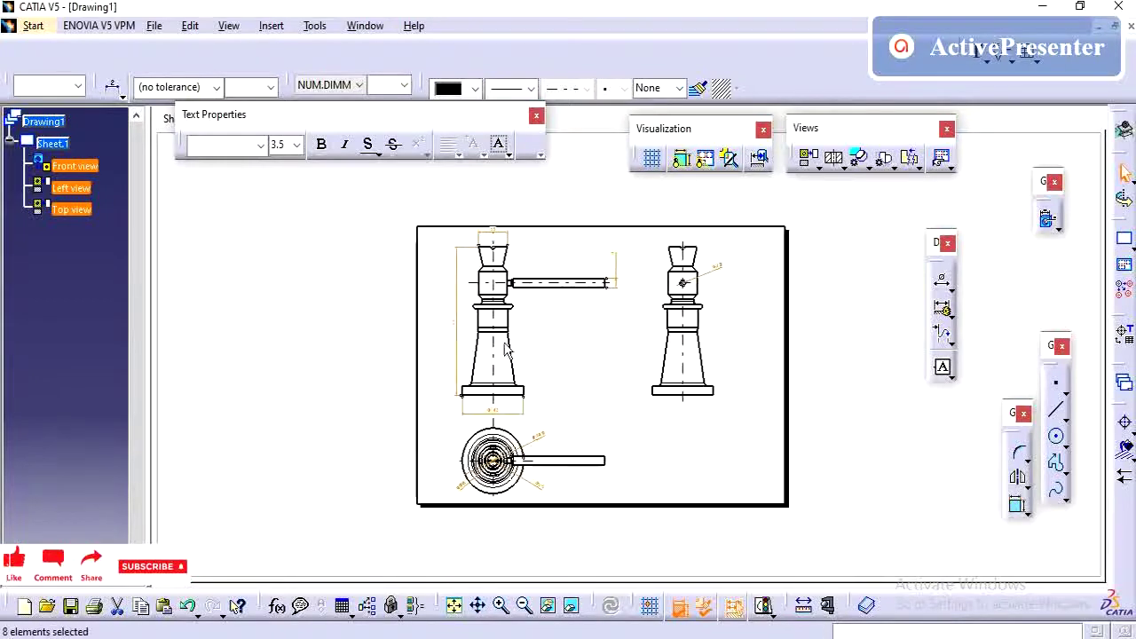
pyautogui.click(260, 148)
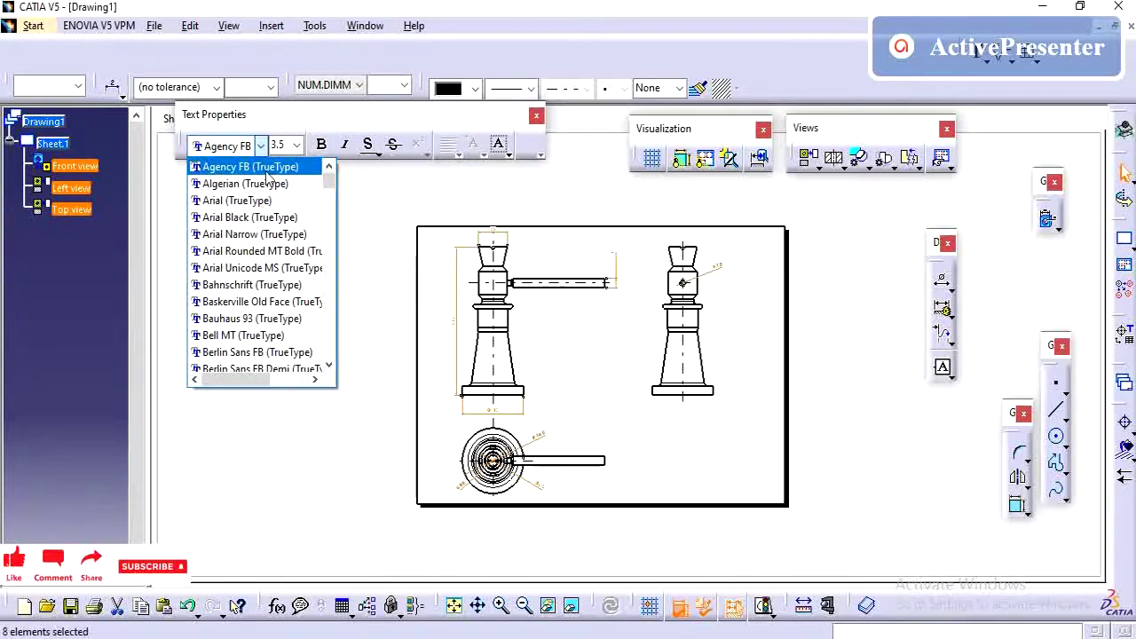
# Set the selected dimensions' text size to 5.0, trying Agency FB and Arial Black fonts.
pyautogui.click(266, 169)
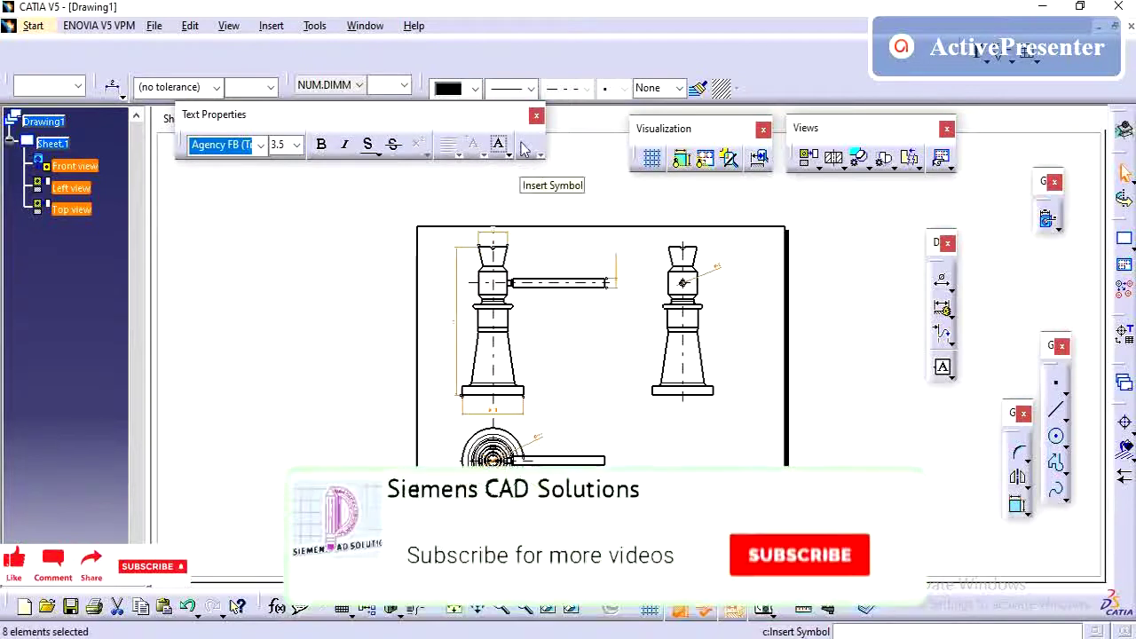
pyautogui.moveTo(573, 362); pyautogui.dragTo(565, 357, button='middle')
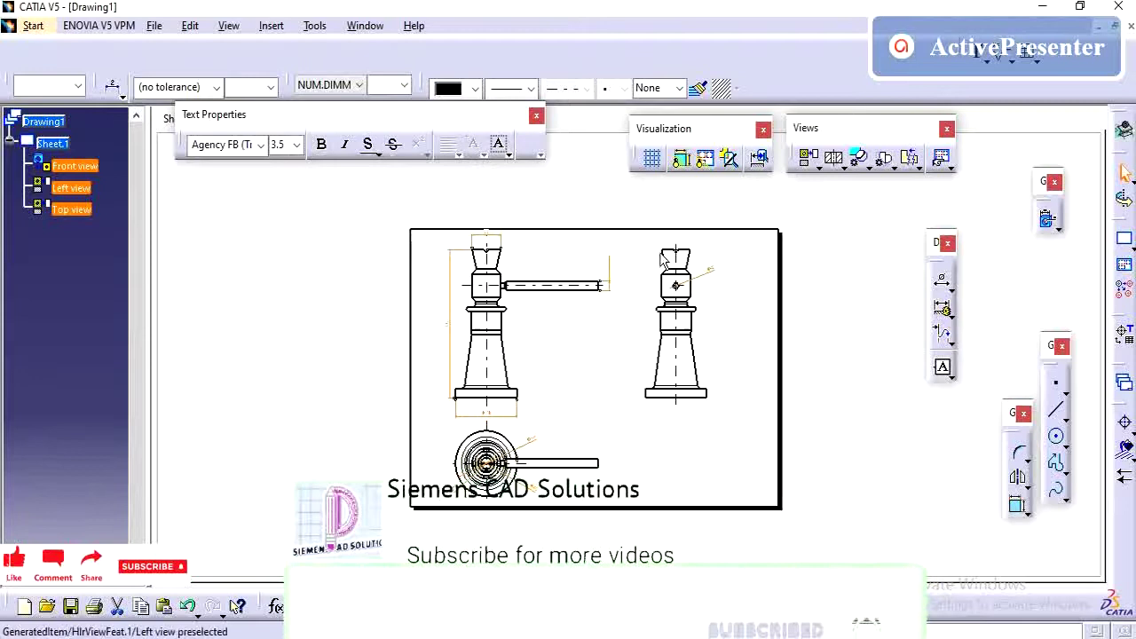
pyautogui.click(280, 145)
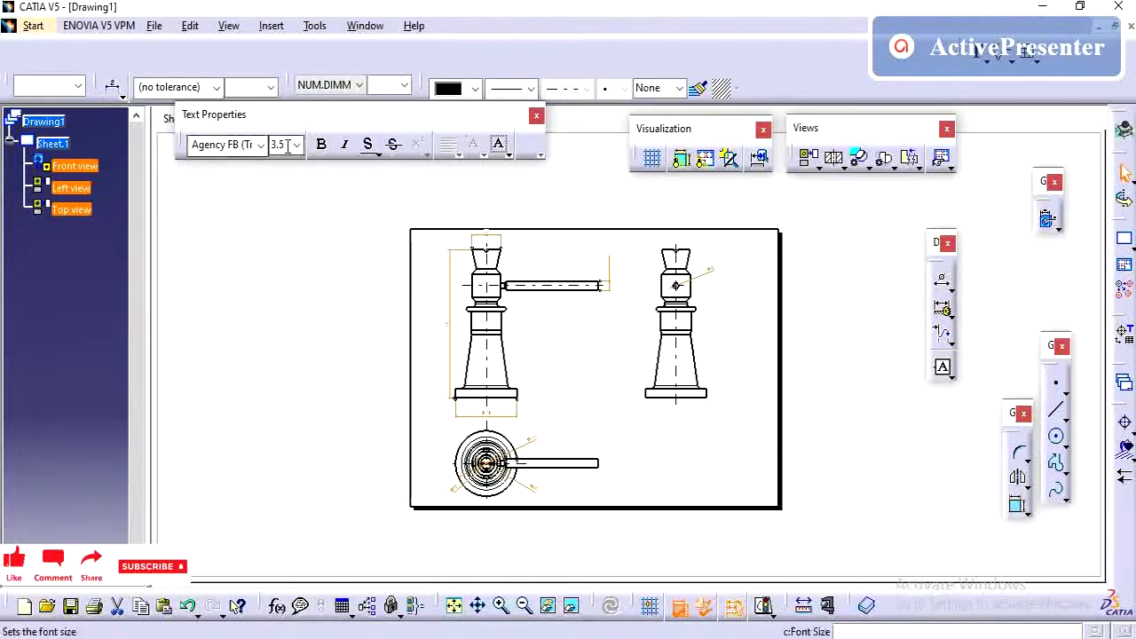
pyautogui.write('5')
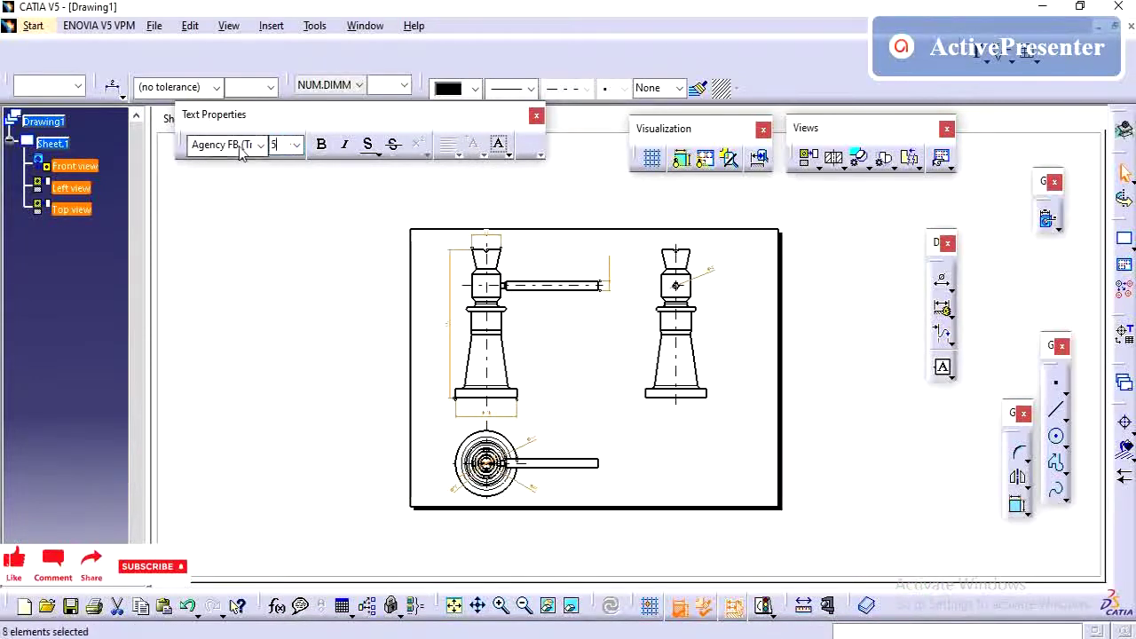
pyautogui.click(238, 145)
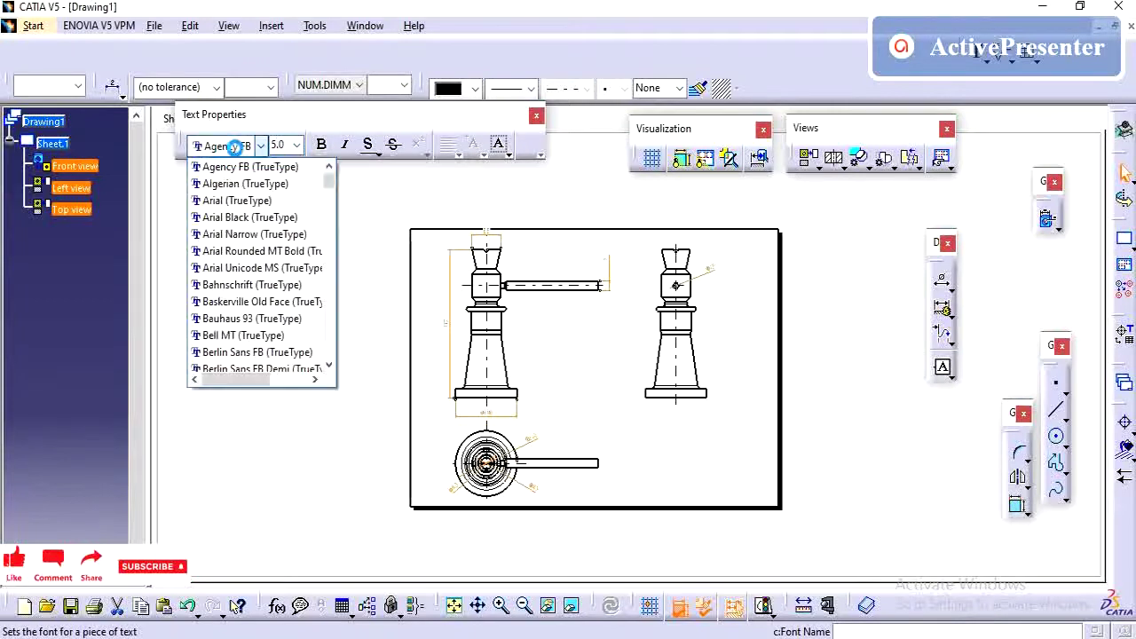
pyautogui.click(253, 217)
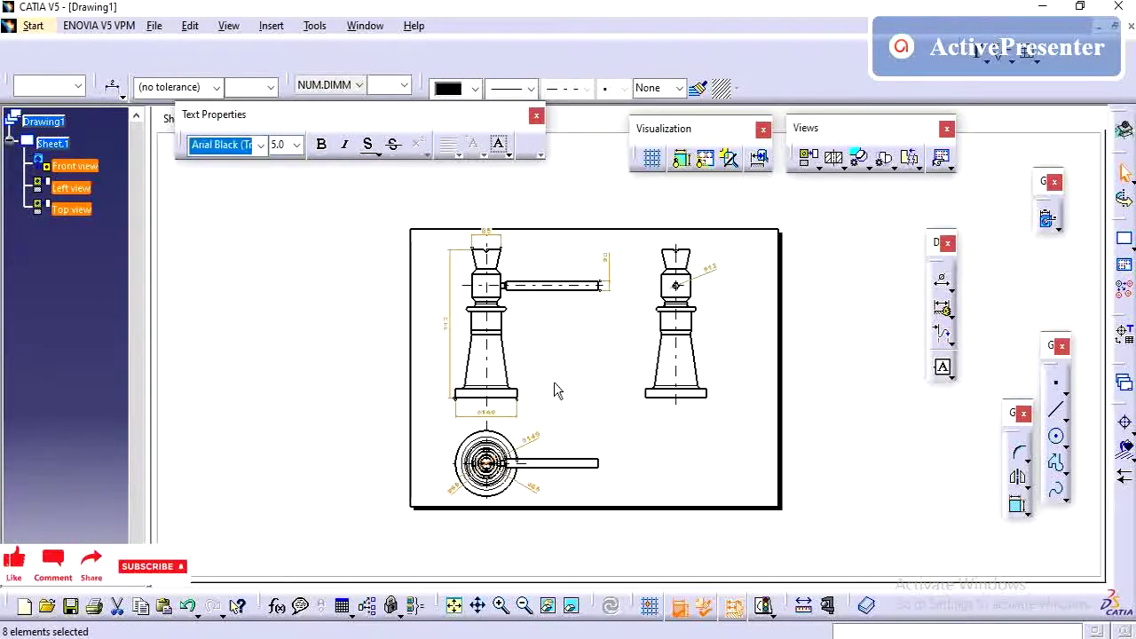
pyautogui.moveTo(556, 388)
pyautogui.mouseDown(button='middle')
pyautogui.moveTo(602, 425)
pyautogui.moveTo(596, 382)
pyautogui.moveTo(322, 263)
pyautogui.mouseUp(button='middle')
# Switch the dimension font to Berlin Sans FB, clear the selection, and reopen Search.
pyautogui.click(260, 145)
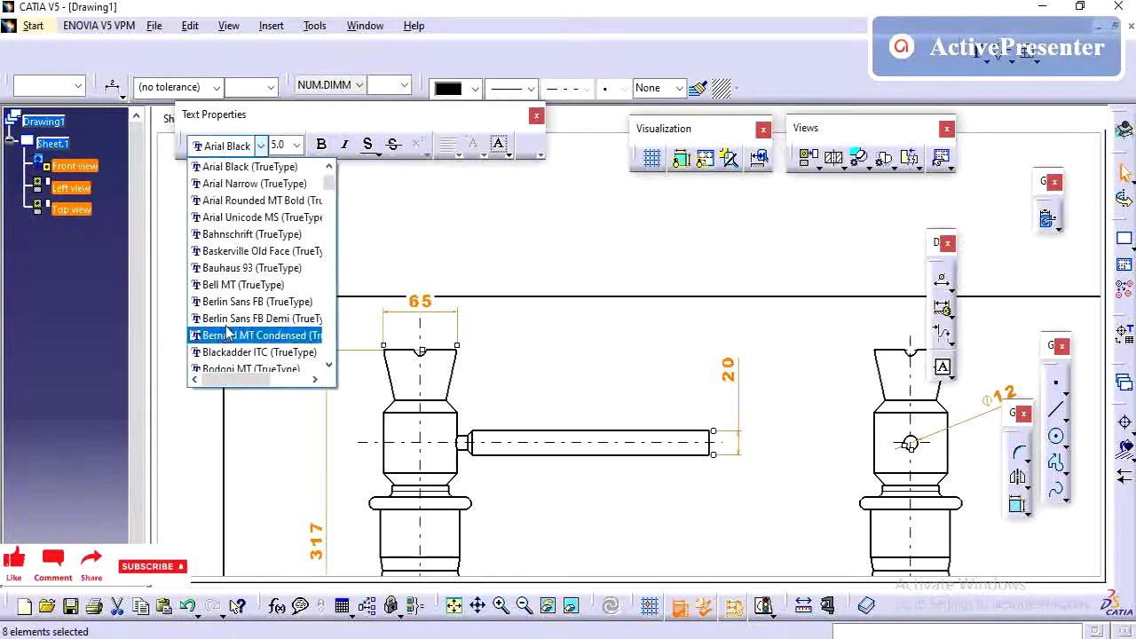
pyautogui.scroll(-3, 229, 319)
pyautogui.press('Return')
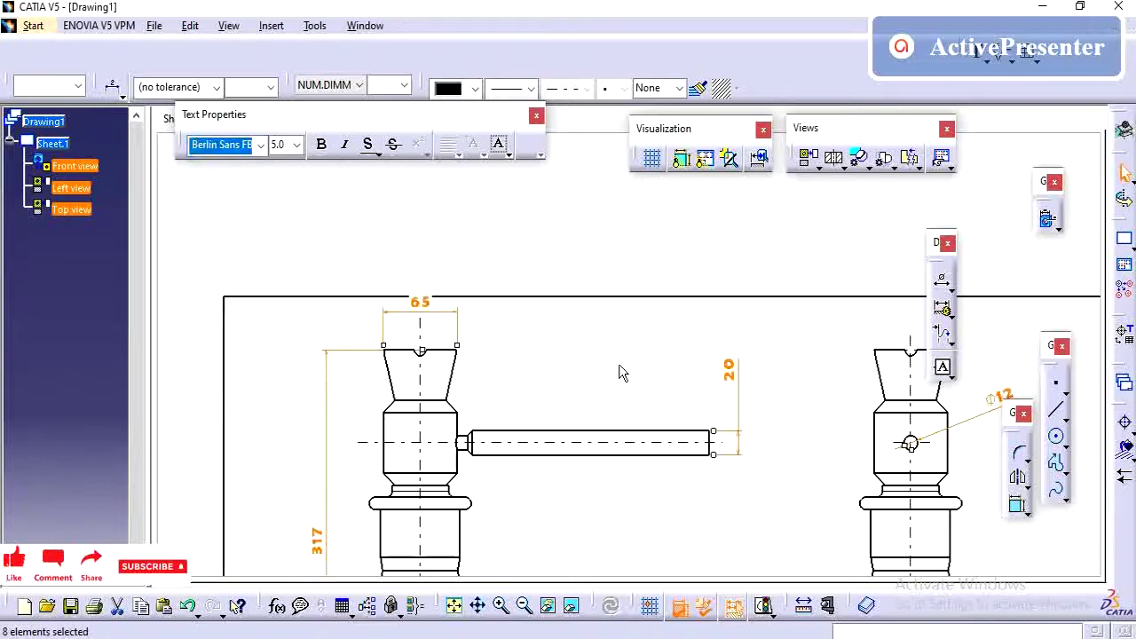
pyautogui.moveTo(619, 364)
pyautogui.mouseDown(button='middle')
pyautogui.moveTo(601, 477)
pyautogui.moveTo(538, 333)
pyautogui.moveTo(538, 358)
pyautogui.mouseUp(button='middle')
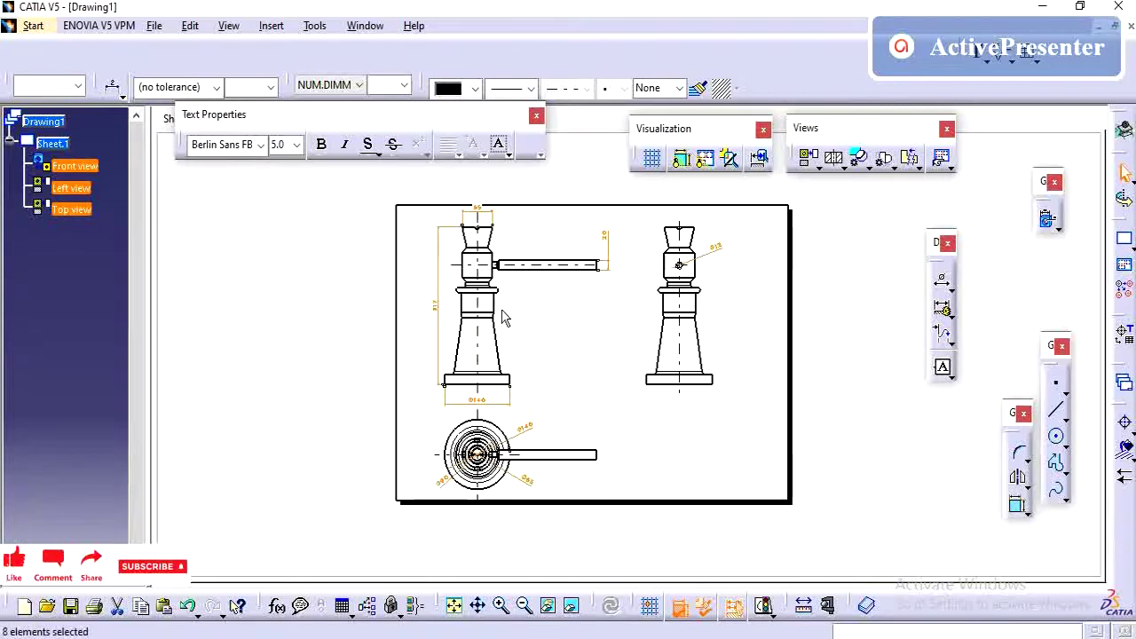
pyautogui.moveTo(502, 319); pyautogui.dragTo(503, 332, button='middle')
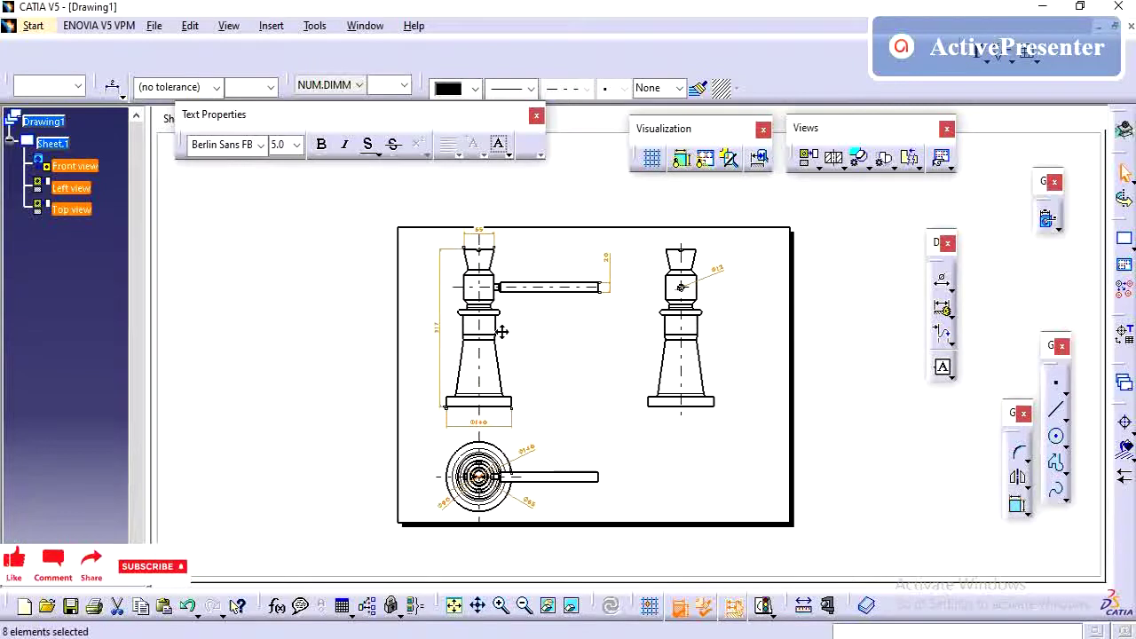
pyautogui.click(343, 354)
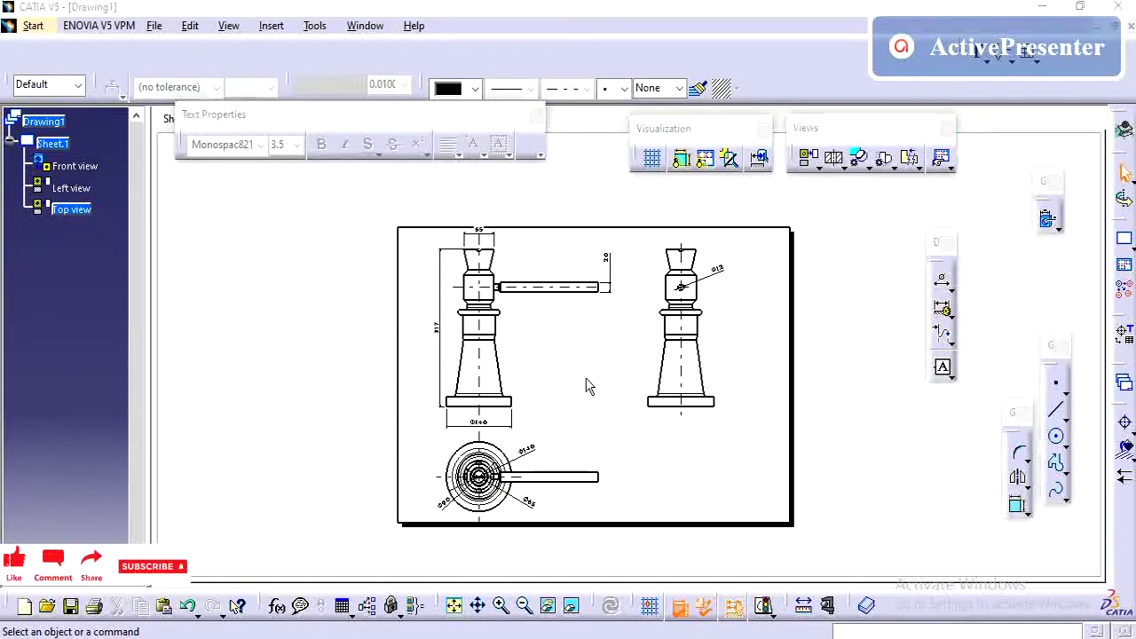
pyautogui.hotkey('ctrl', 'f')
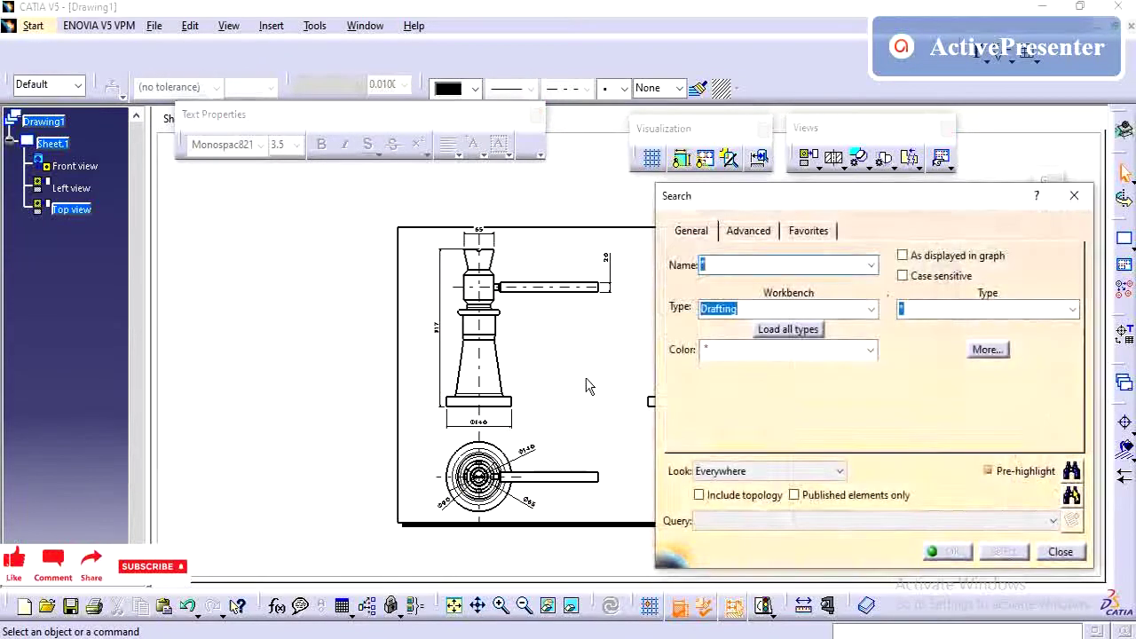
# Switch the Search type to Arrow, then zoom in on the front view's 20 dimension.
pyautogui.click(1069, 308)
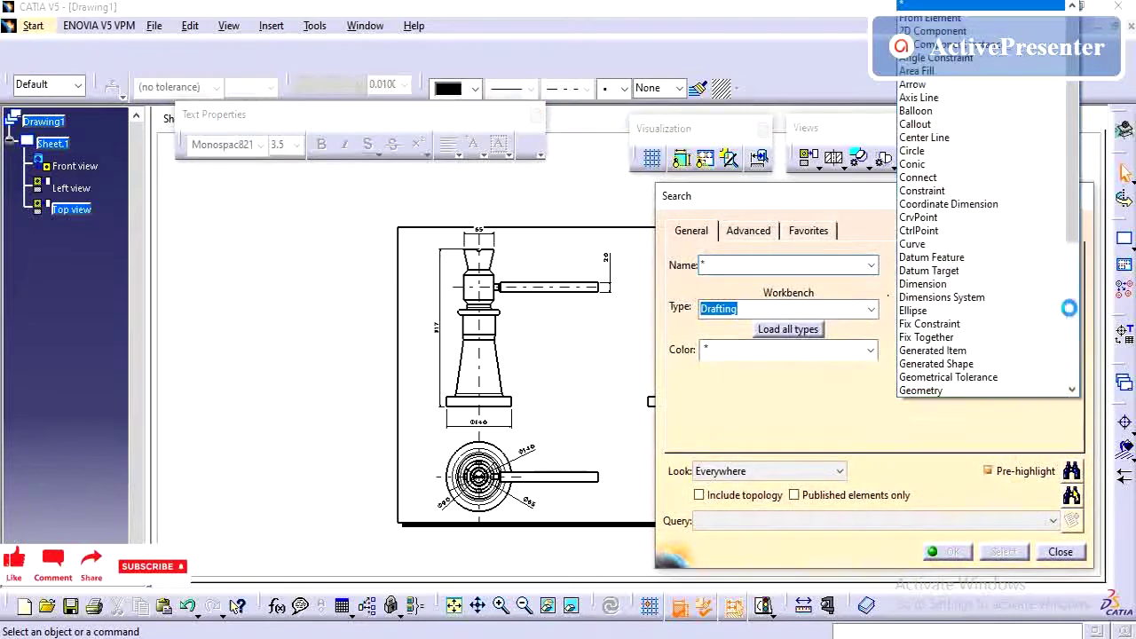
pyautogui.click(944, 84)
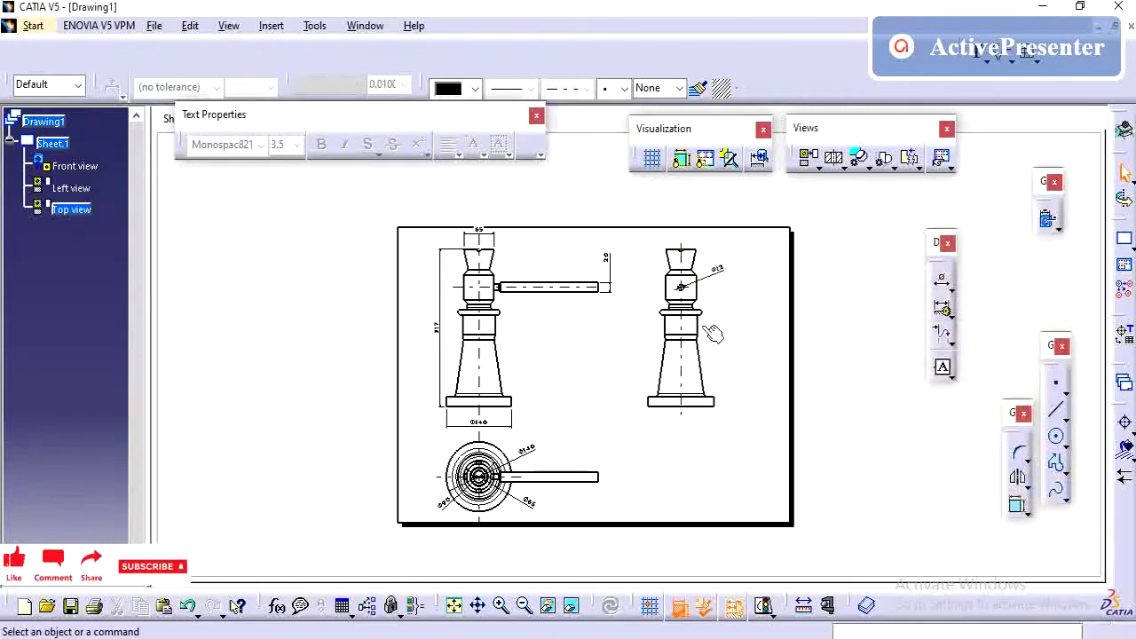
pyautogui.moveTo(713, 333)
pyautogui.mouseDown(button='middle')
pyautogui.moveTo(639, 375)
pyautogui.moveTo(704, 208)
pyautogui.mouseUp(button='middle')
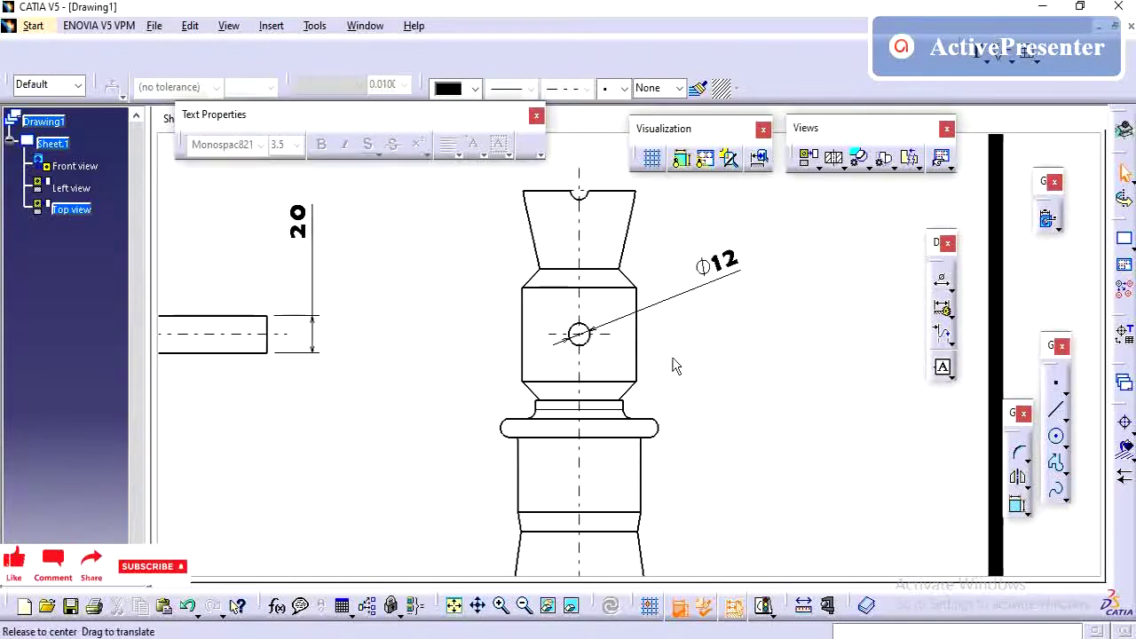
pyautogui.moveTo(674, 366); pyautogui.dragTo(767, 391, button='middle')
pyautogui.moveTo(806, 436)
pyautogui.keyDown('ctrl'); pyautogui.mouseDown(button='middle')
pyautogui.moveTo(844, 332)
pyautogui.moveTo(401, 358)
pyautogui.mouseUp(button='middle'); pyautogui.keyUp('ctrl')
pyautogui.moveTo(388, 399)
pyautogui.mouseDown(button='middle')
pyautogui.moveTo(550, 383)
pyautogui.moveTo(562, 492)
pyautogui.mouseUp(button='middle')
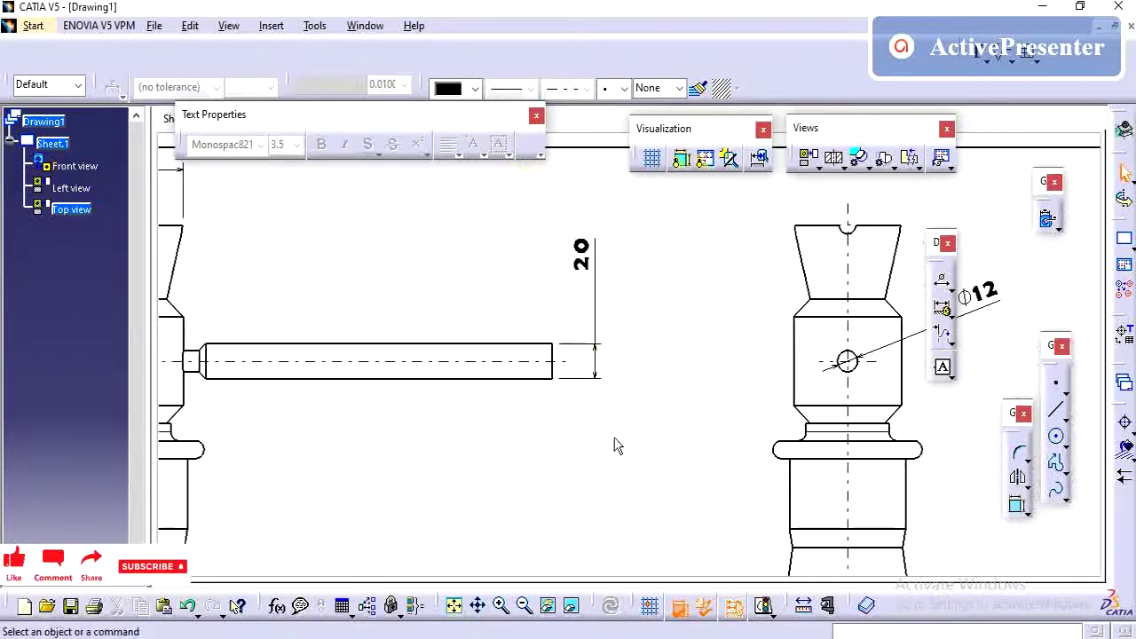
pyautogui.keyDown('ctrl'); pyautogui.moveTo(616, 447); pyautogui.dragTo(590, 370, button='middle'); pyautogui.keyUp('ctrl')
# Open the Properties dialog for the vertical 20 dimension.
pyautogui.click(583, 348)
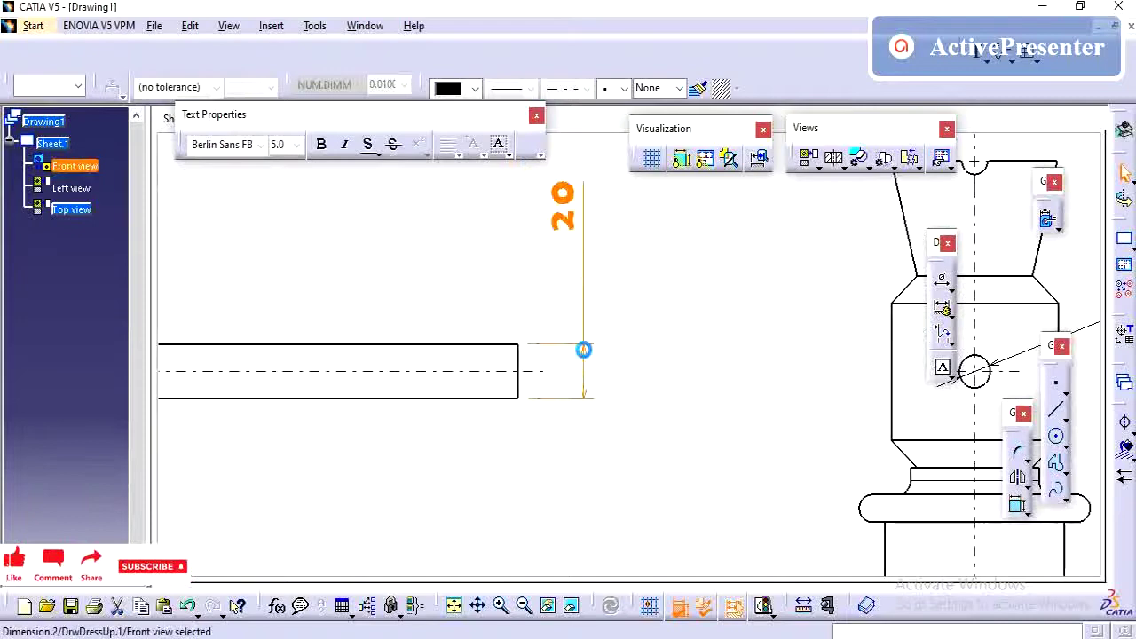
pyautogui.rightClick(583, 349)
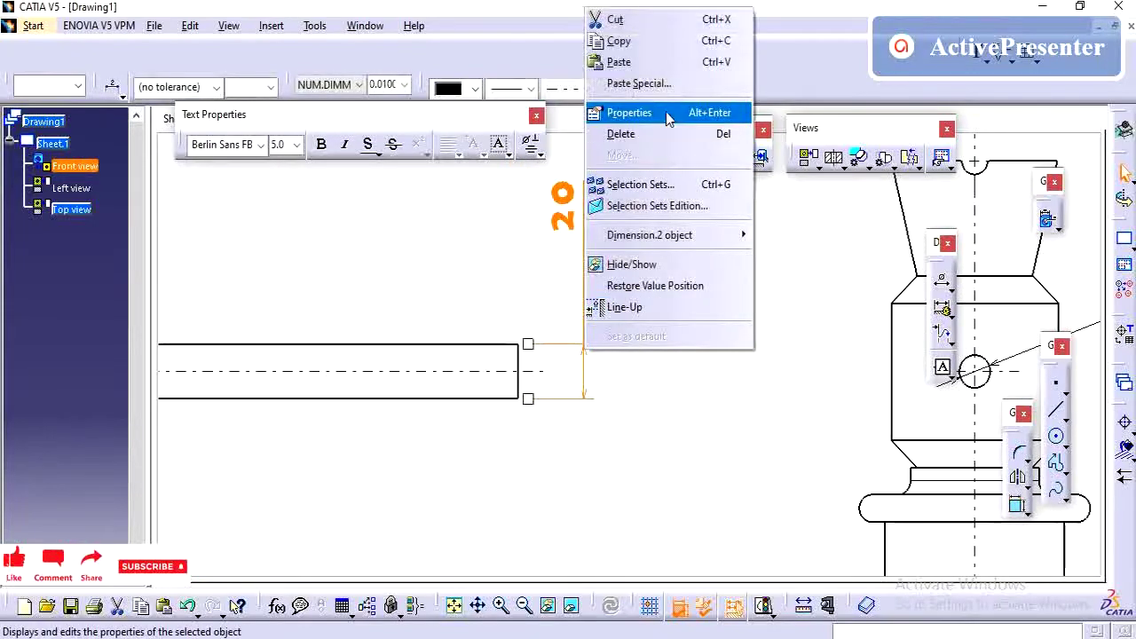
pyautogui.click(630, 112)
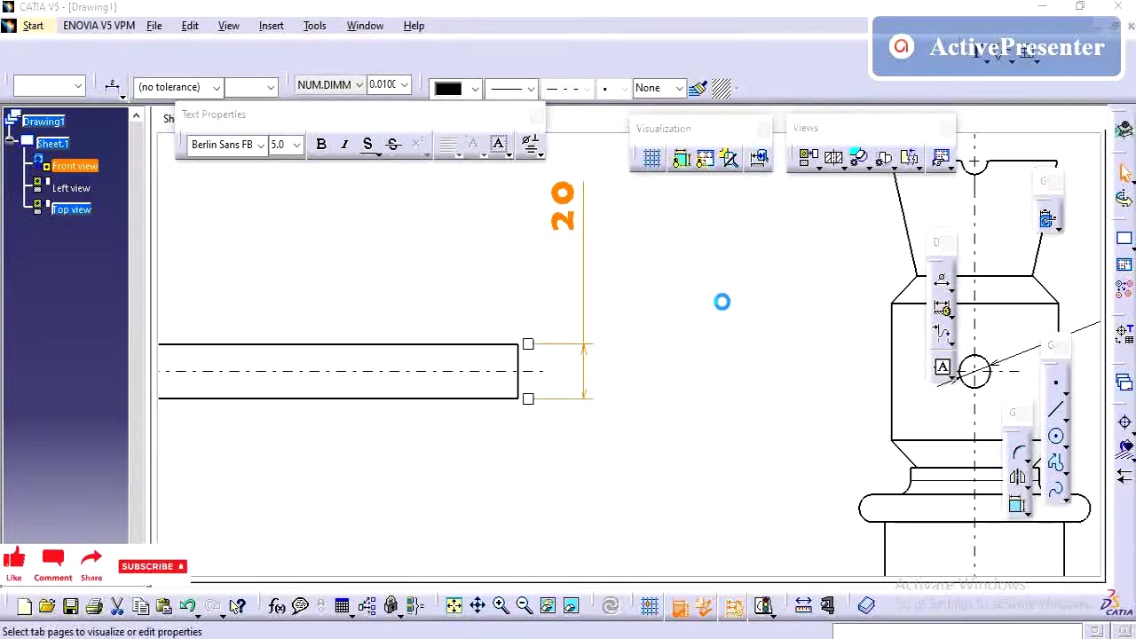
# Browse the Graphic, Feature Properties and Dimension Texts pages, ending on Dimension Line.
pyautogui.click(715, 254)
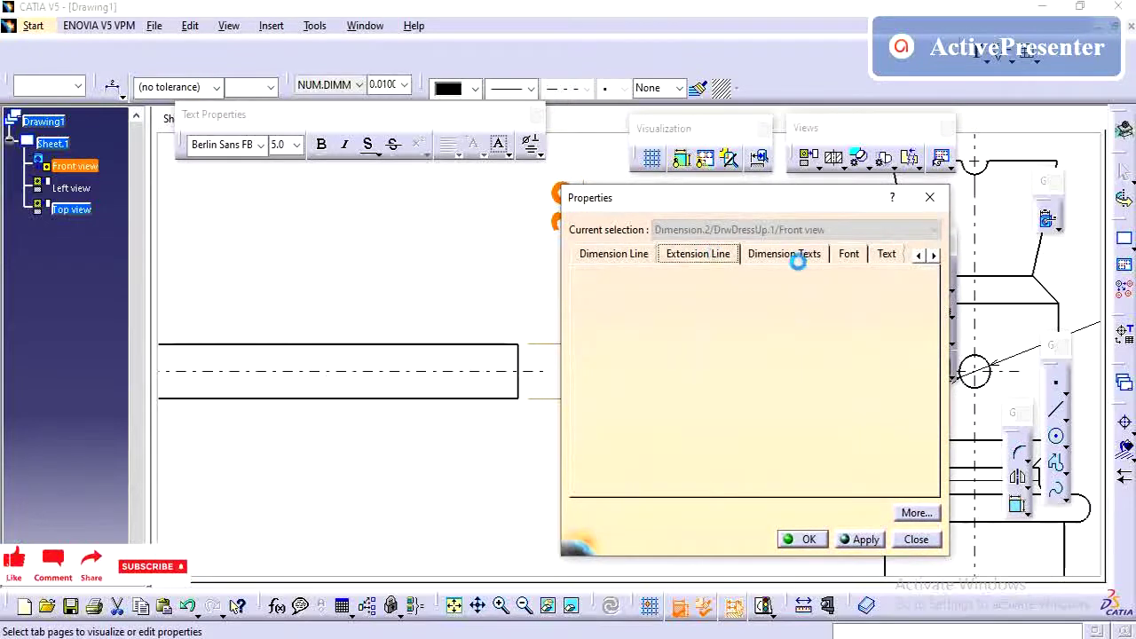
pyautogui.click(798, 253)
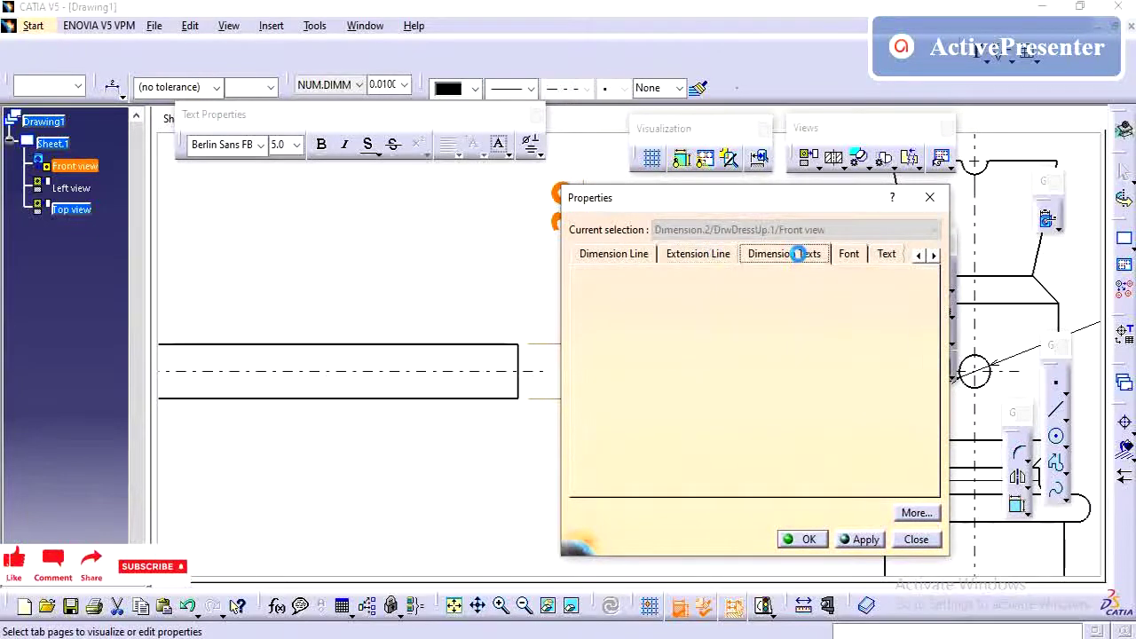
pyautogui.click(852, 254)
pyautogui.click(879, 254)
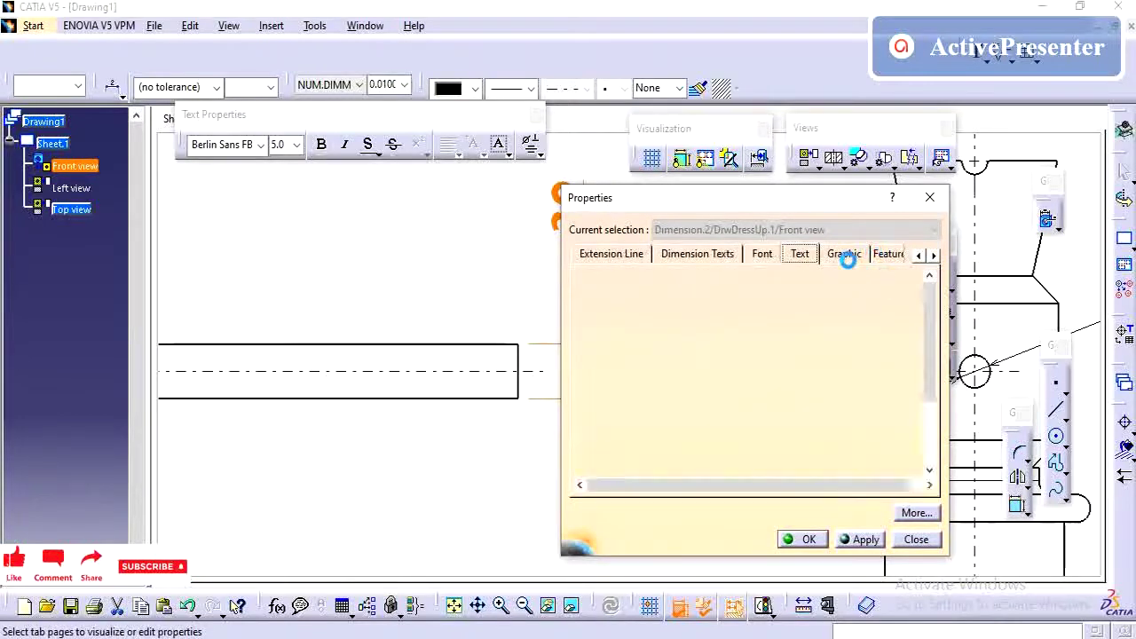
pyautogui.click(845, 255)
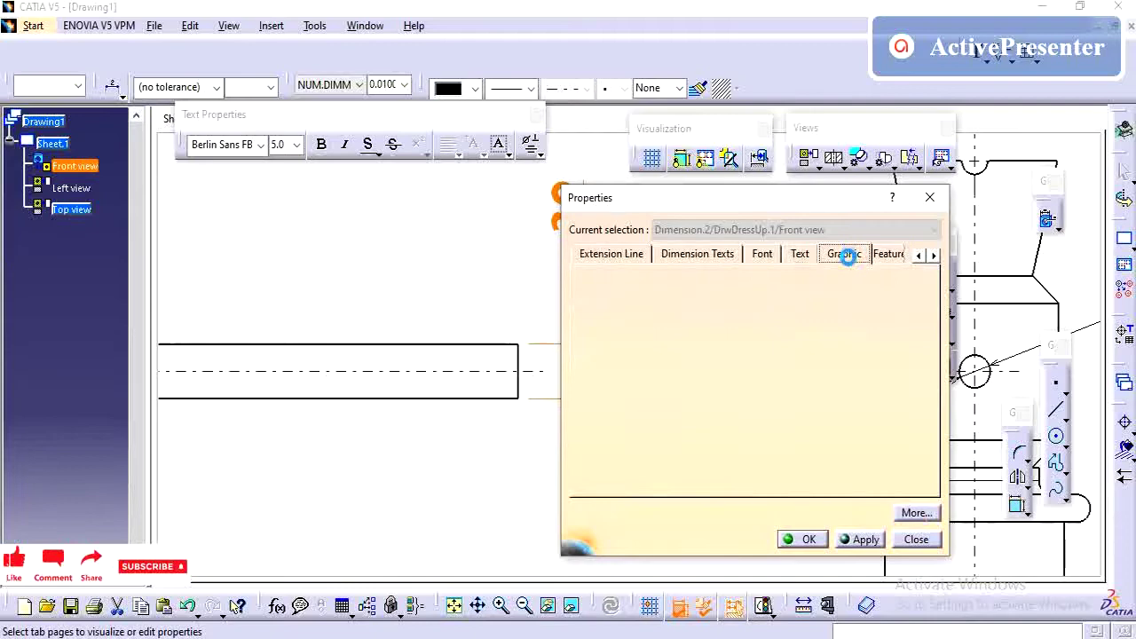
pyautogui.click(892, 255)
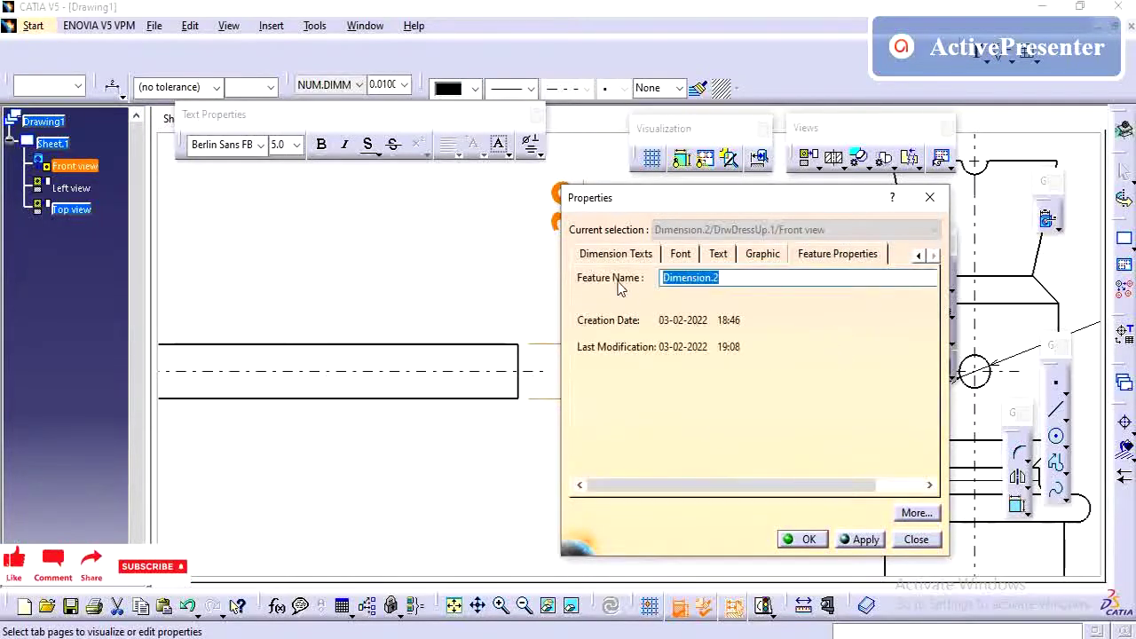
pyautogui.click(594, 257)
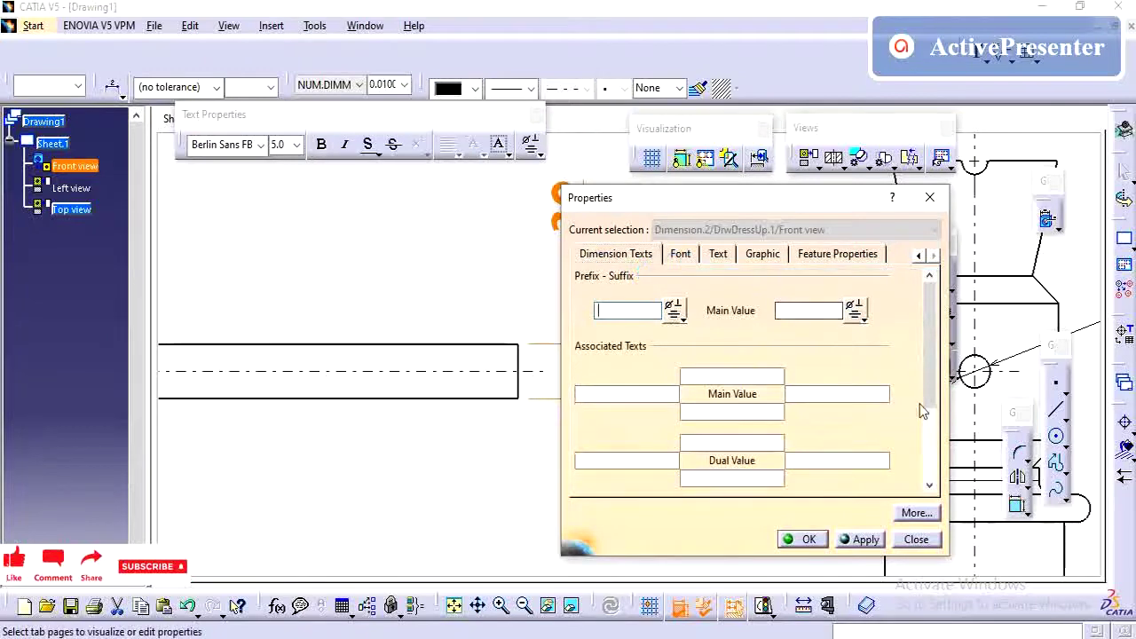
pyautogui.click(919, 256)
pyautogui.click(918, 256)
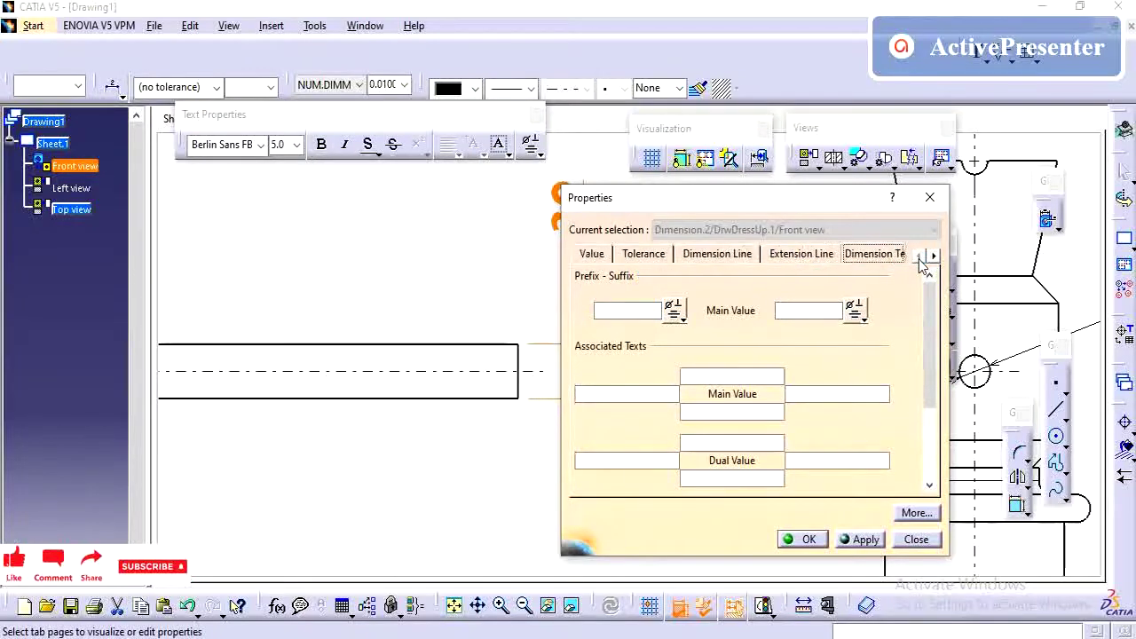
pyautogui.click(718, 255)
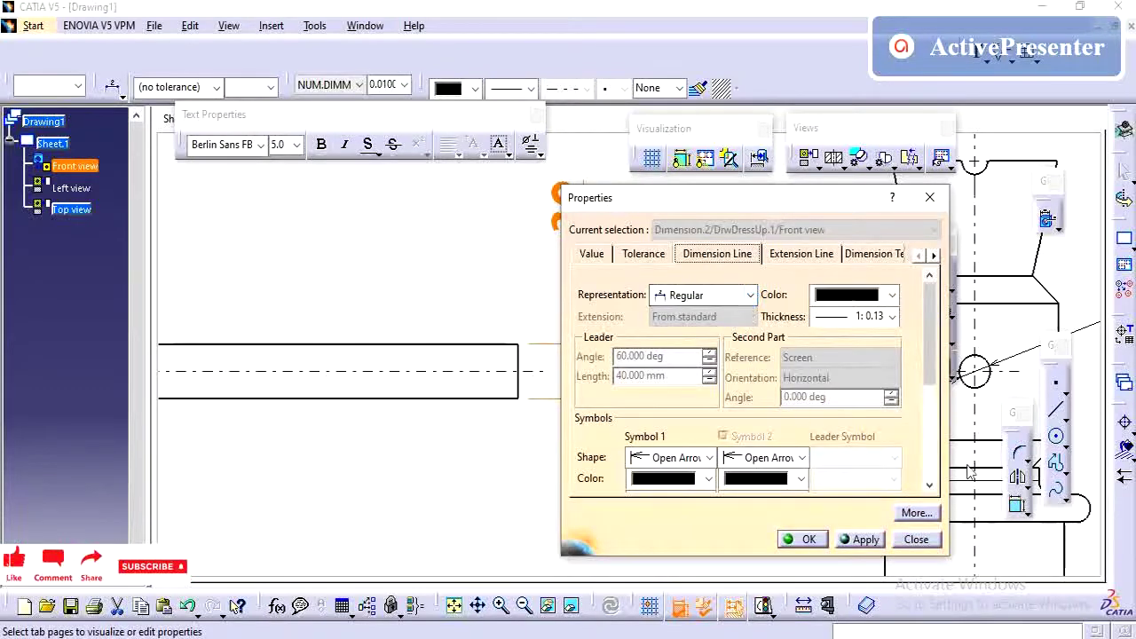
# Set the 20 dimension's Symbol 1 shape to Filled Arrow, then apply and confirm.
pyautogui.moveTo(948, 558); pyautogui.dragTo(1005, 637)
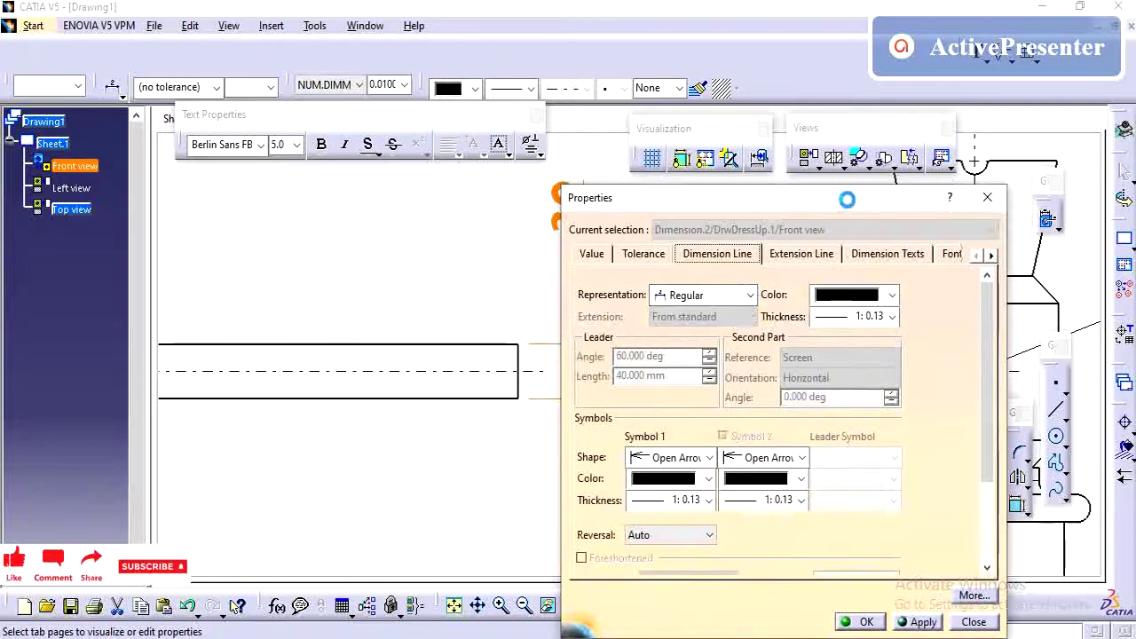
pyautogui.moveTo(848, 203); pyautogui.dragTo(859, 111)
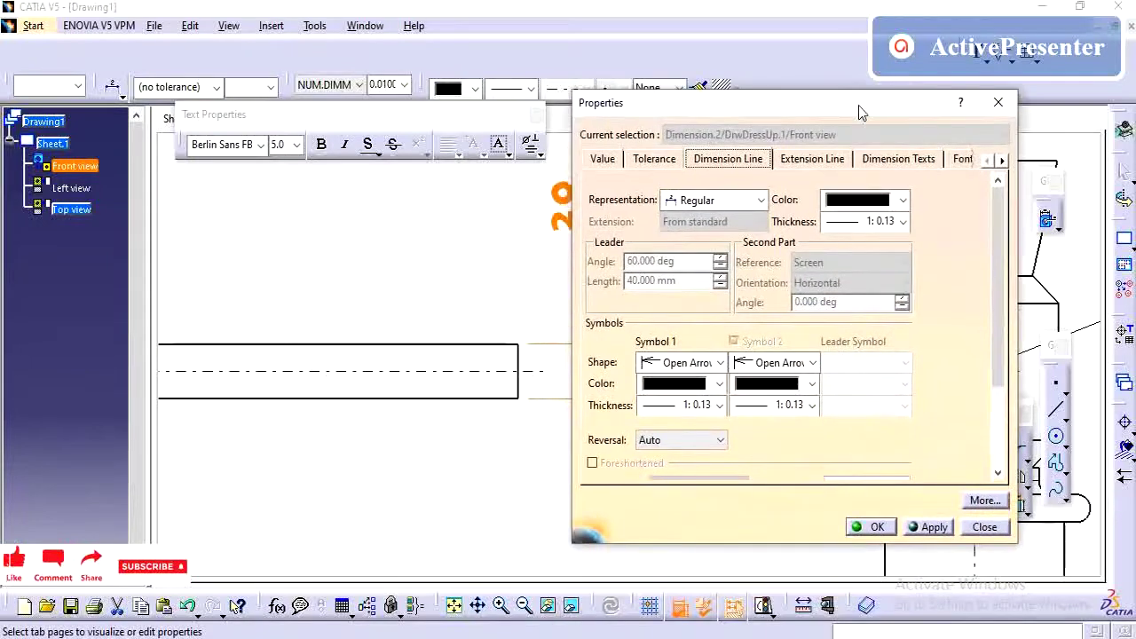
pyautogui.click(721, 364)
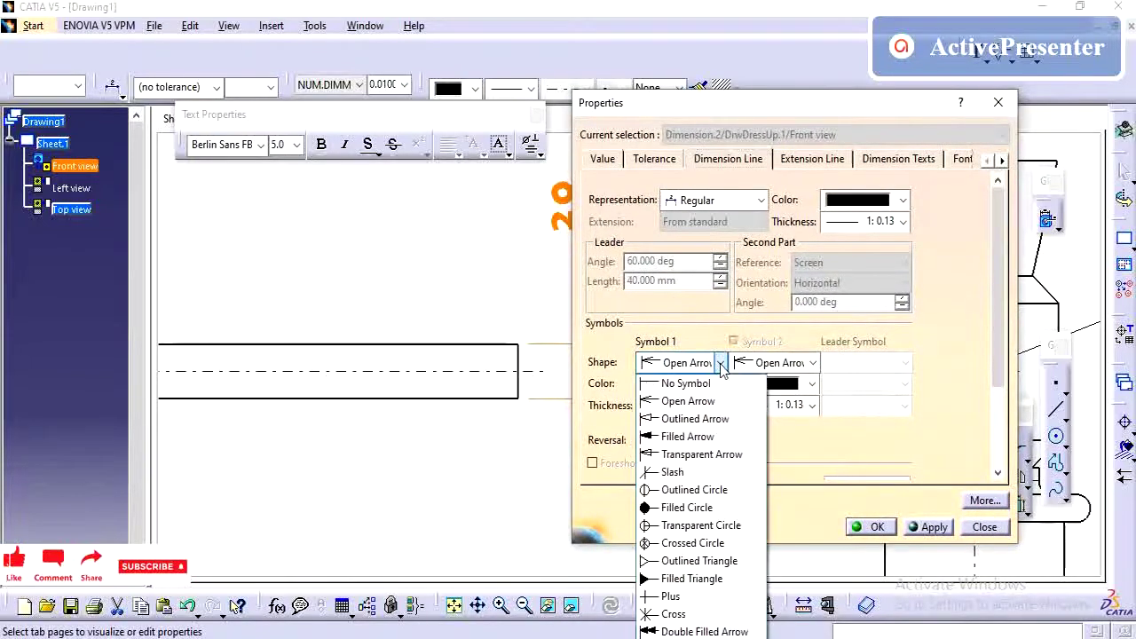
pyautogui.click(697, 436)
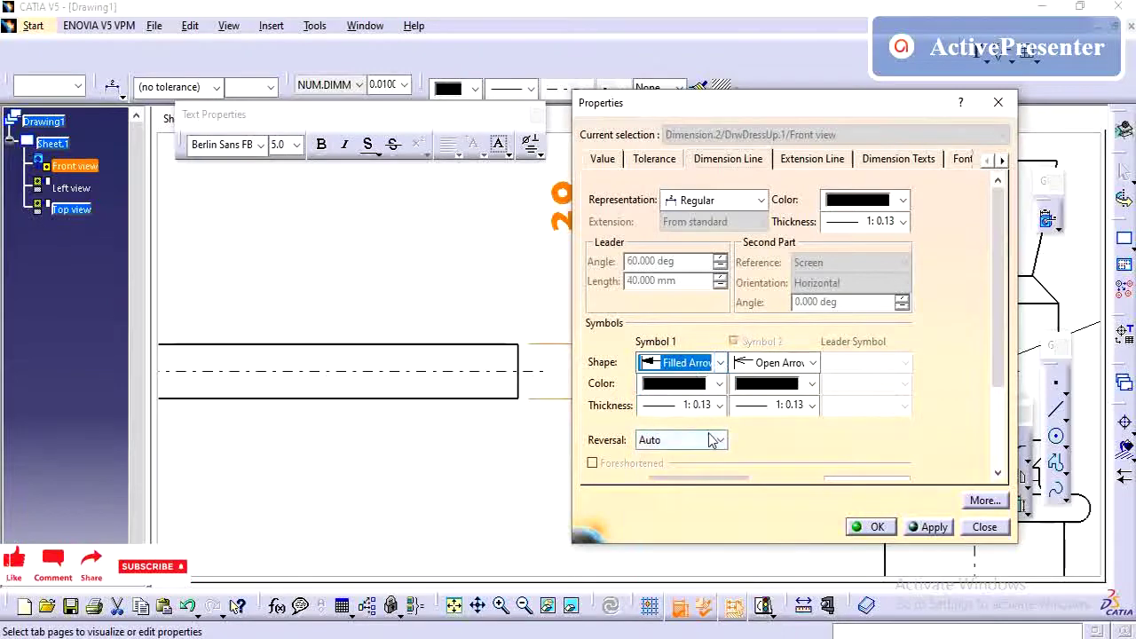
pyautogui.click(934, 528)
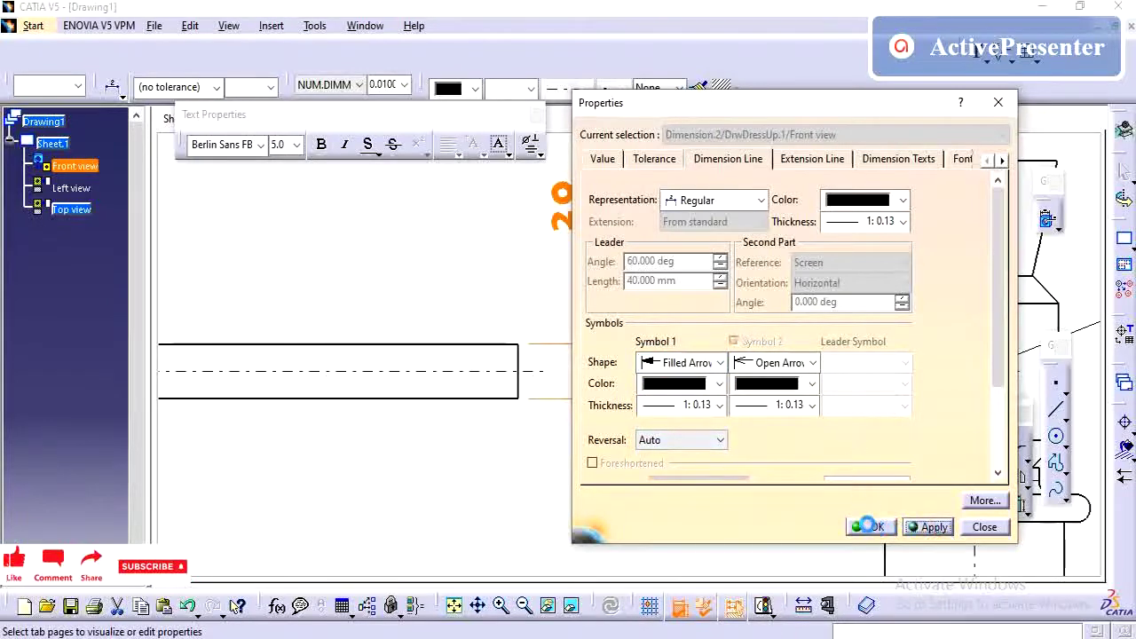
pyautogui.click(868, 526)
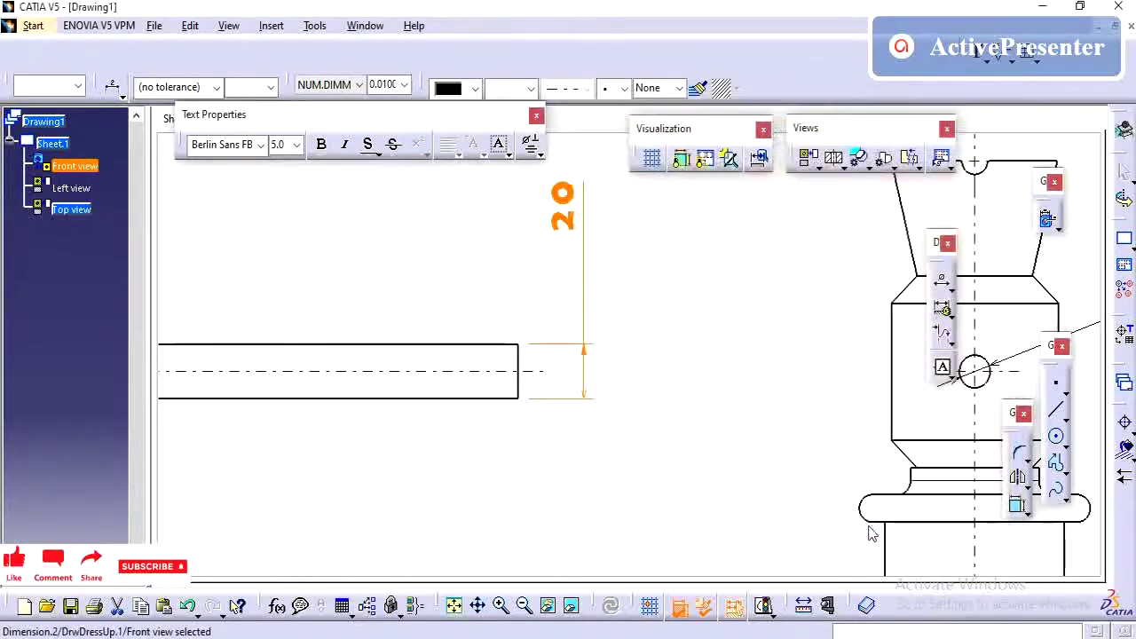
# Search for Dimension-type elements and select all 8 dimensions together.
pyautogui.moveTo(632, 332); pyautogui.dragTo(631, 436, button='middle')
pyautogui.moveTo(354, 301)
pyautogui.mouseDown(button='middle')
pyautogui.moveTo(512, 357)
pyautogui.moveTo(661, 320)
pyautogui.moveTo(664, 279)
pyautogui.moveTo(661, 364)
pyautogui.moveTo(687, 503)
pyautogui.moveTo(645, 411)
pyautogui.mouseUp(button='middle')
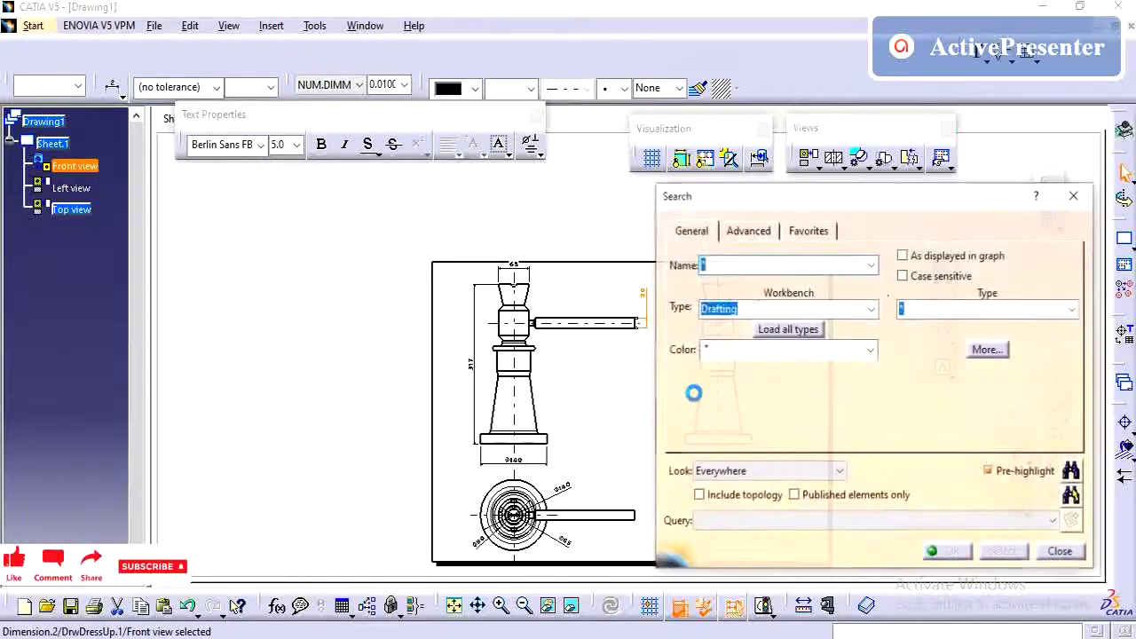
pyautogui.click(1069, 308)
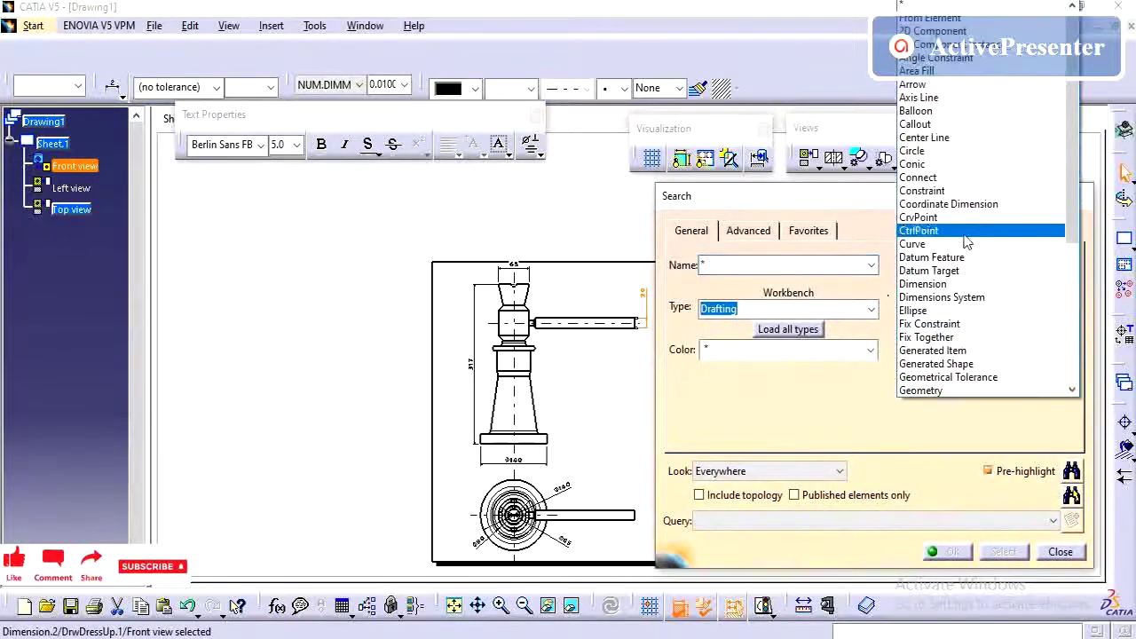
pyautogui.click(947, 286)
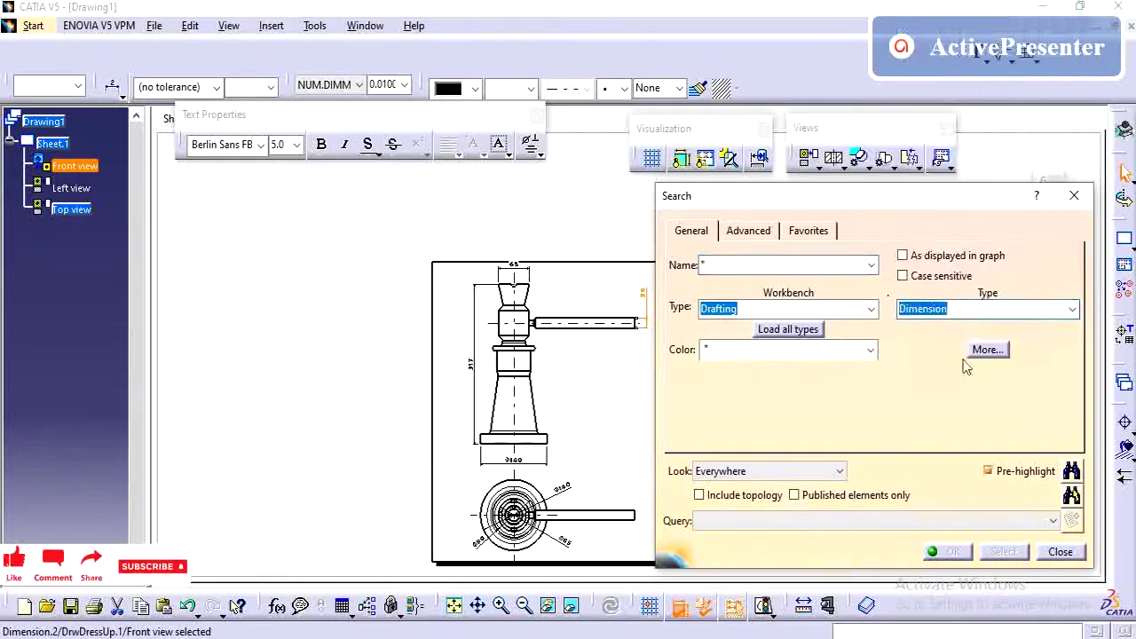
pyautogui.click(1071, 495)
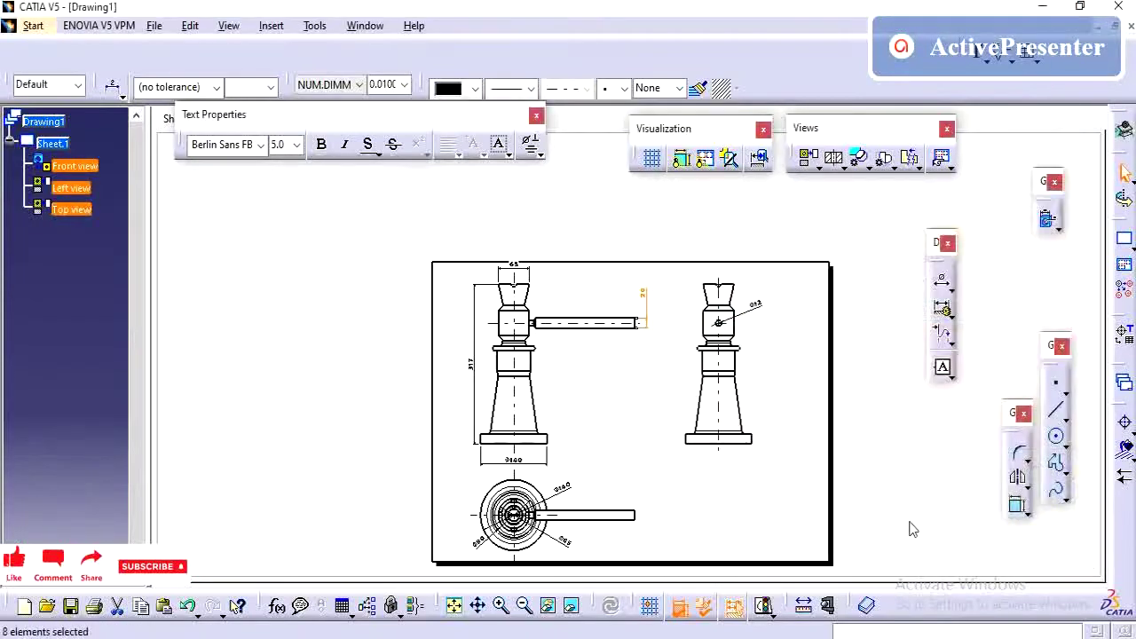
# Set Symbol 1 and Symbol 2 shapes to Filled Arrow for all 8 selected dimensions.
pyautogui.rightClick(645, 292)
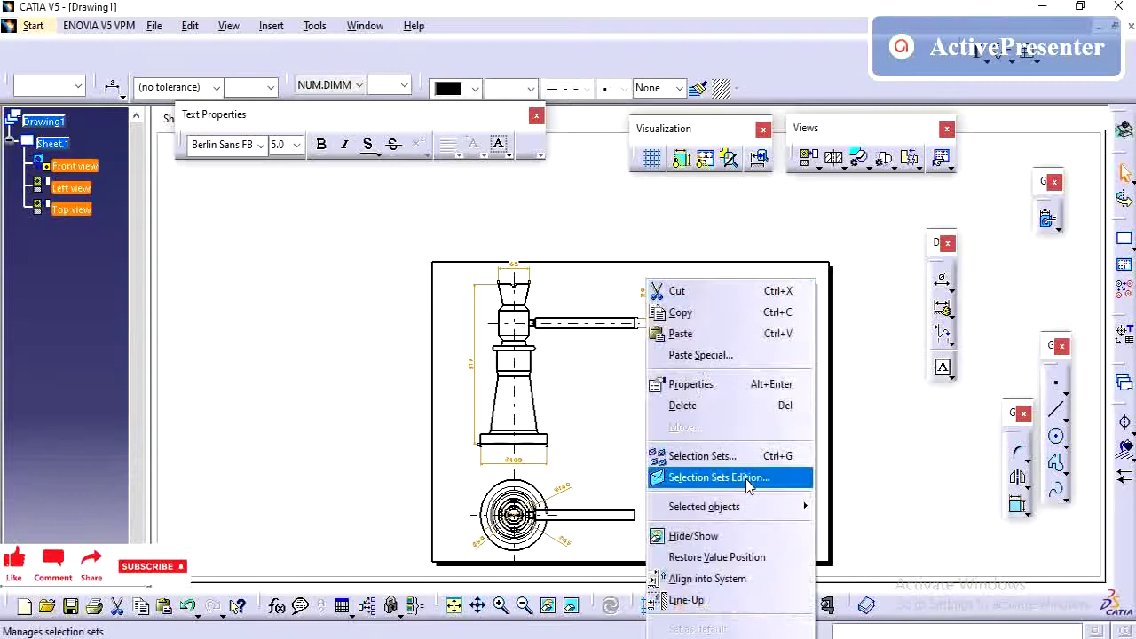
pyautogui.click(745, 385)
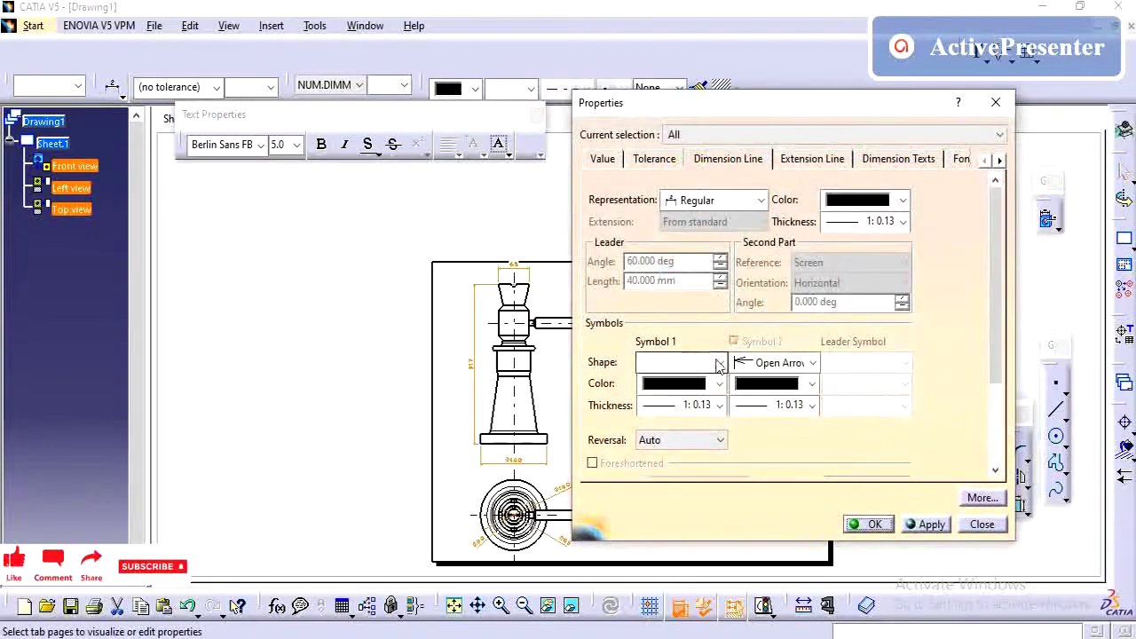
pyautogui.click(719, 363)
pyautogui.click(693, 434)
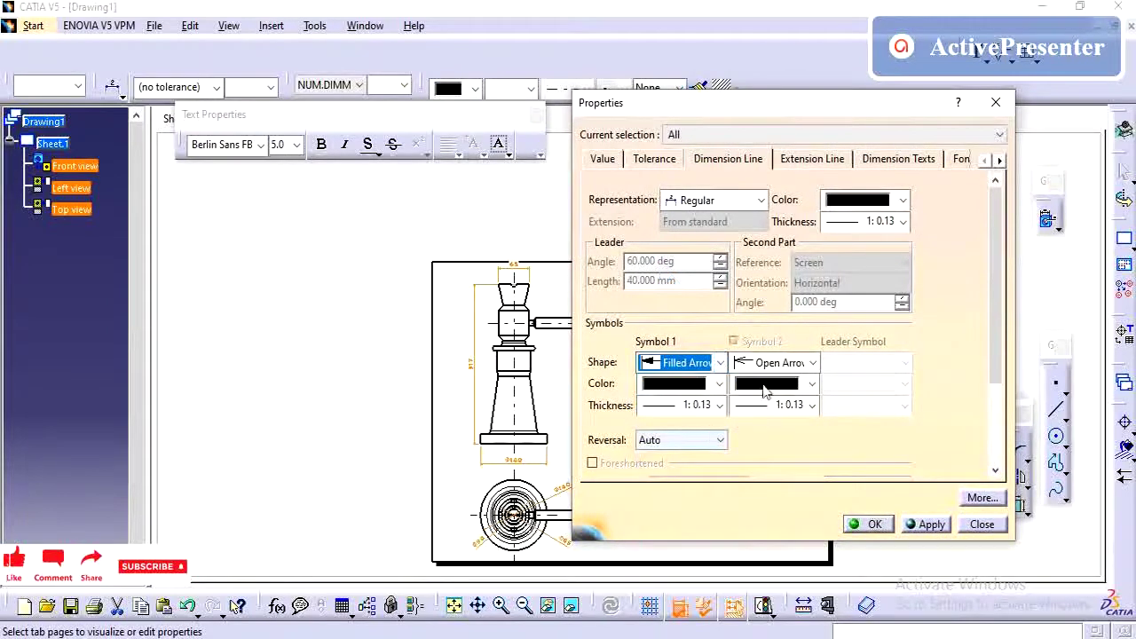
pyautogui.click(812, 363)
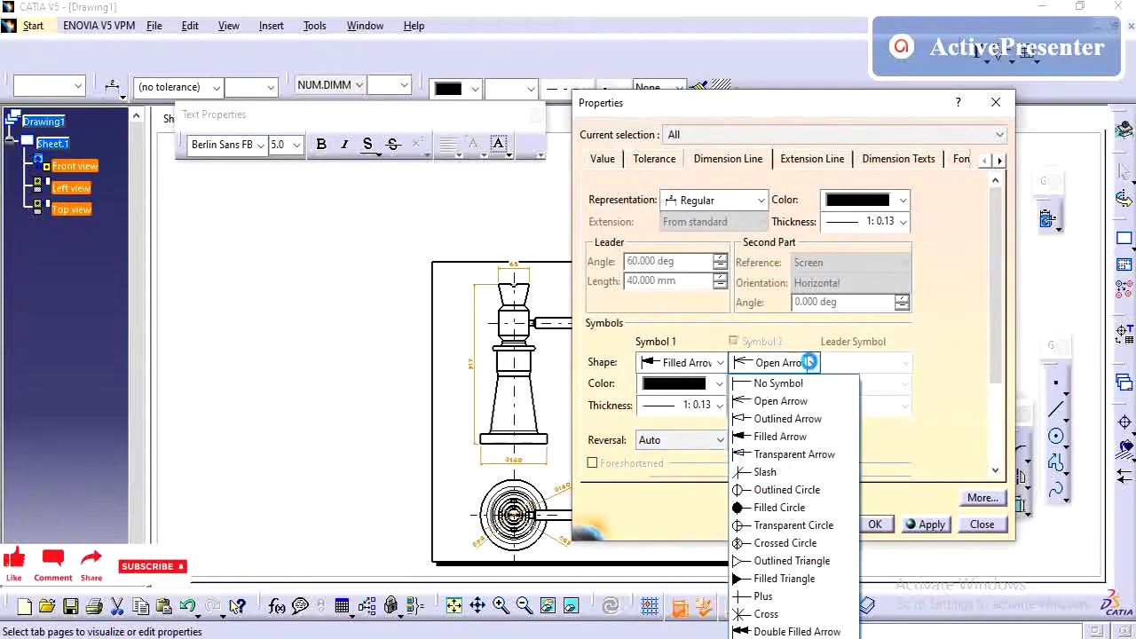
pyautogui.click(787, 437)
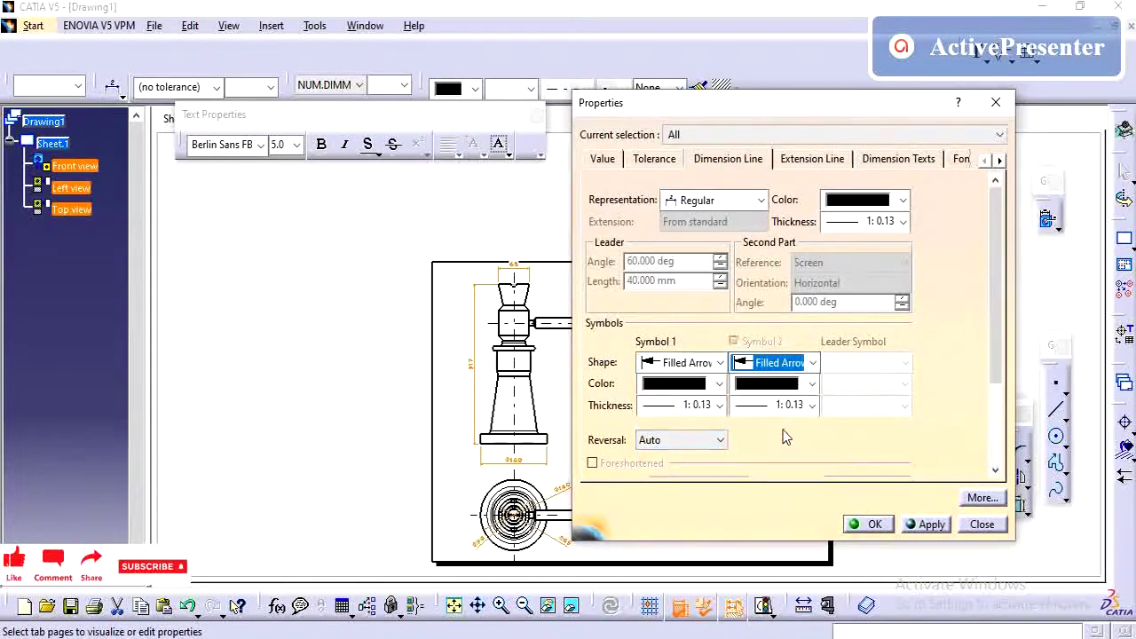
pyautogui.click(928, 526)
pyautogui.click(872, 526)
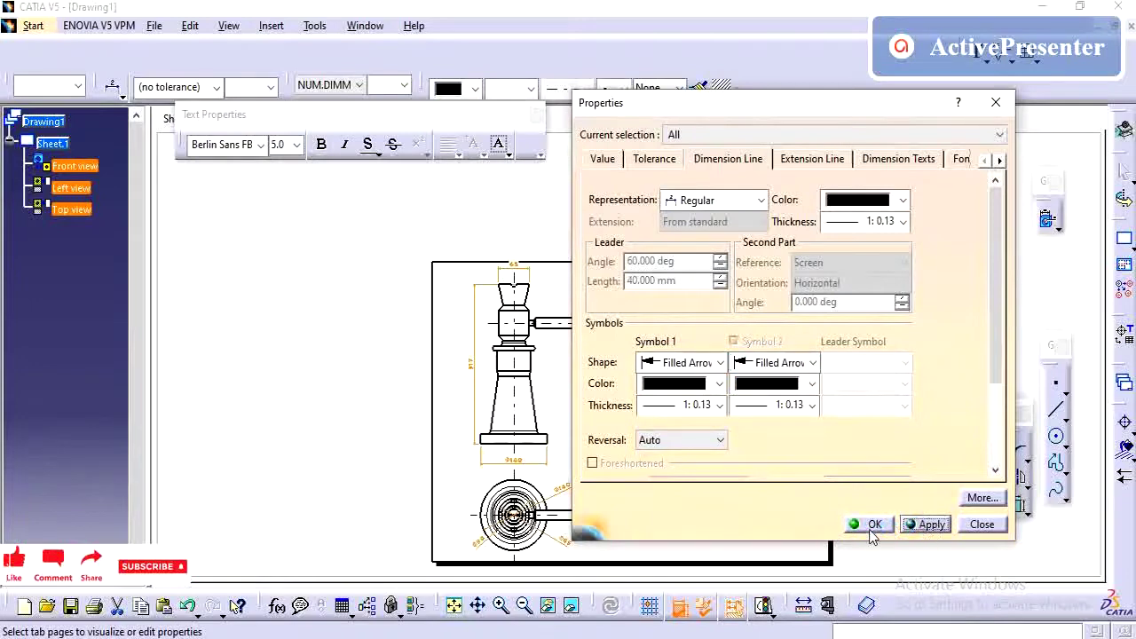
pyautogui.moveTo(607, 413)
pyautogui.mouseDown(button='middle')
pyautogui.moveTo(612, 452)
pyautogui.moveTo(654, 279)
pyautogui.moveTo(604, 457)
pyautogui.moveTo(620, 403)
pyautogui.moveTo(618, 456)
pyautogui.moveTo(581, 456)
pyautogui.mouseUp(button='middle')
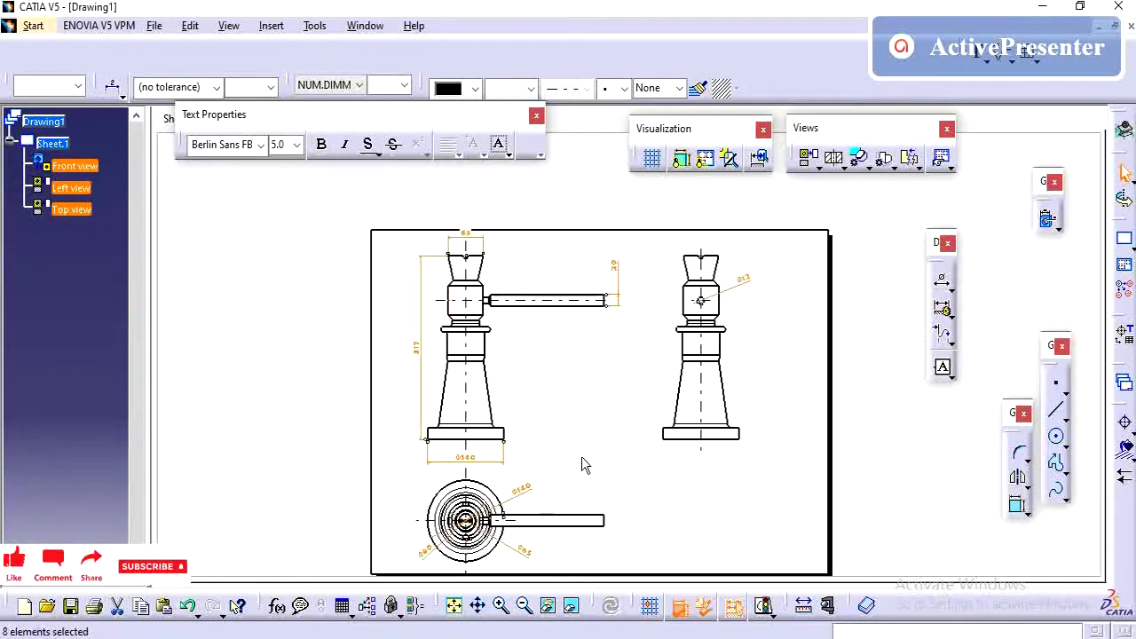